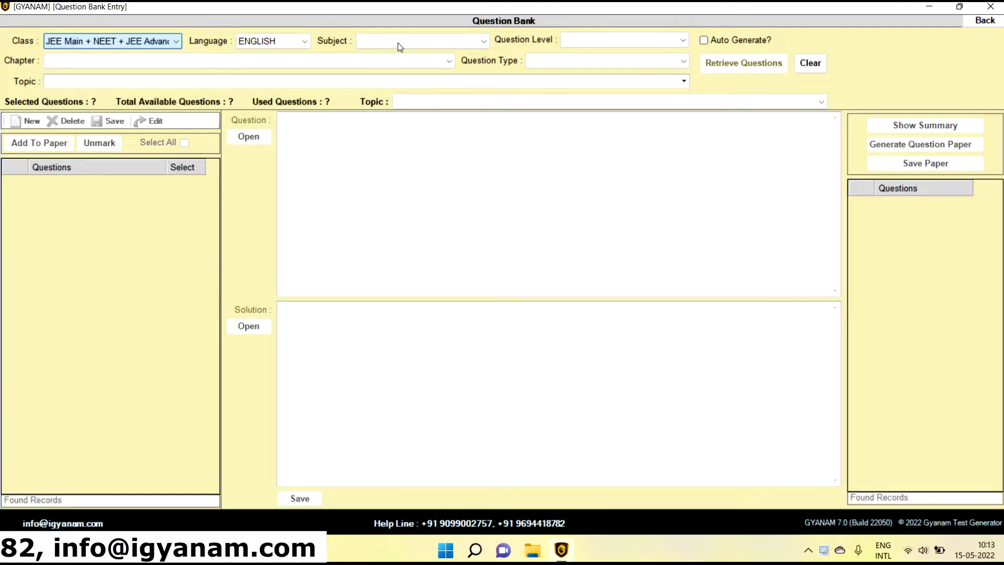
- Filter the question bank to the PHYSICS subject, EASY question level and SINGLE CORRECT MCQ question type
left_click(401, 42)
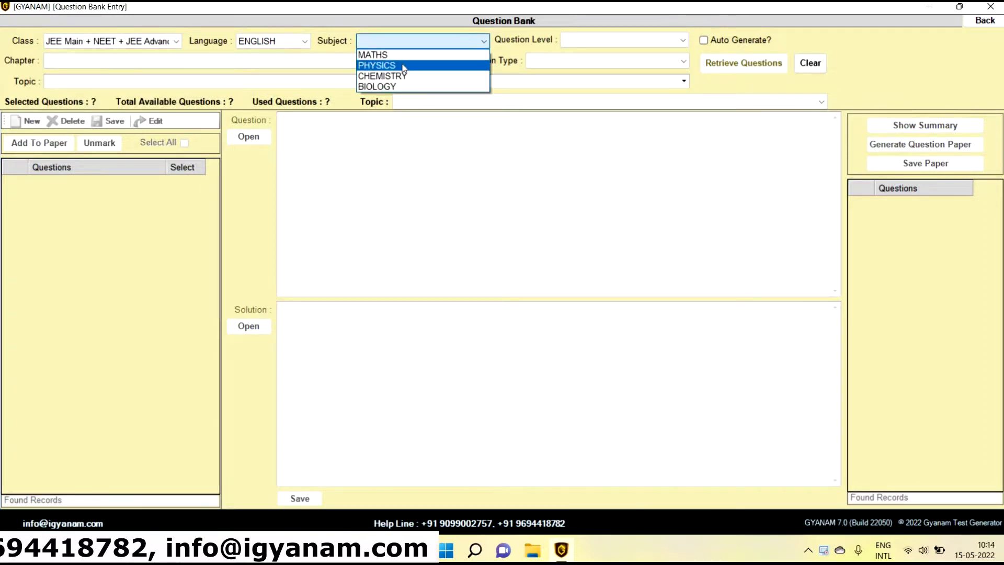
left_click(600, 39)
left_click(599, 39)
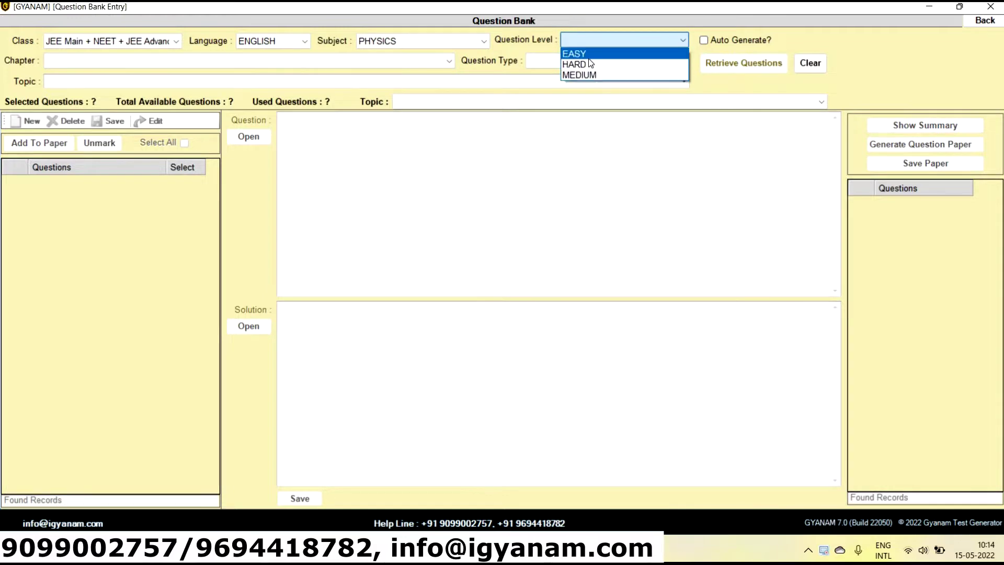
left_click(573, 54)
left_click(565, 62)
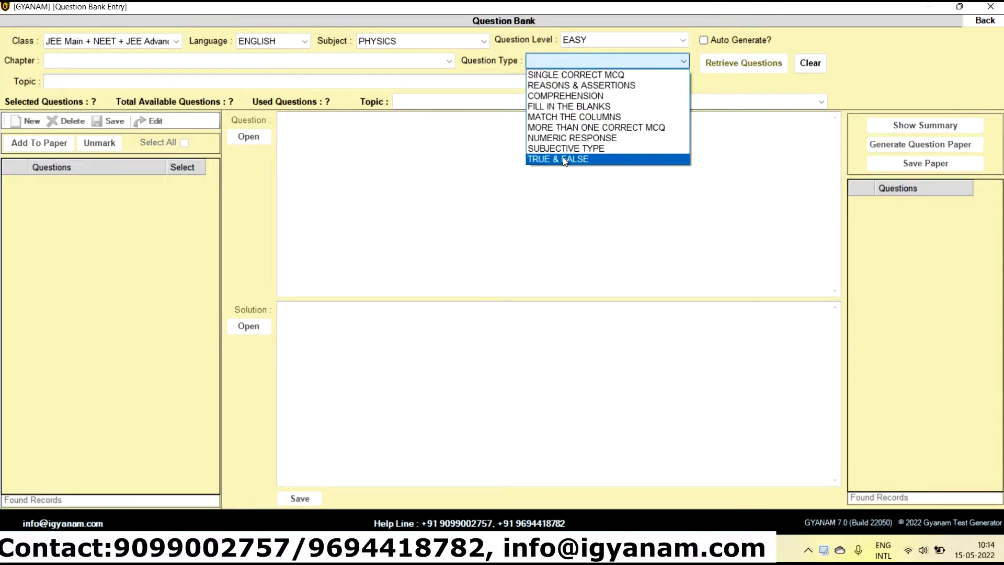
left_click(567, 77)
- Choose chapter 07. WORK, ENERGY, POWER AND COLLISION with all of its topics and retrieve the matching questions
left_click(361, 62)
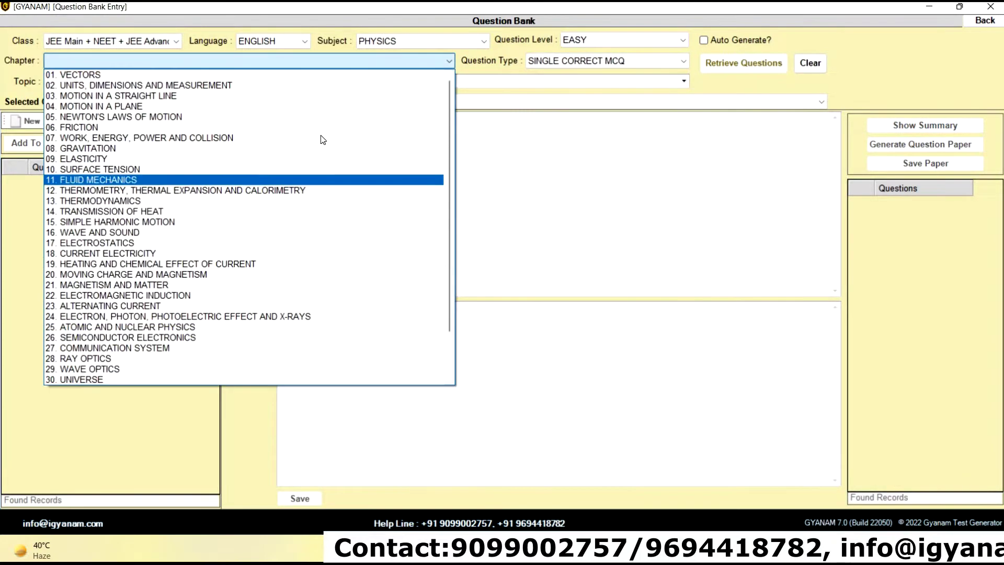
left_click(320, 139)
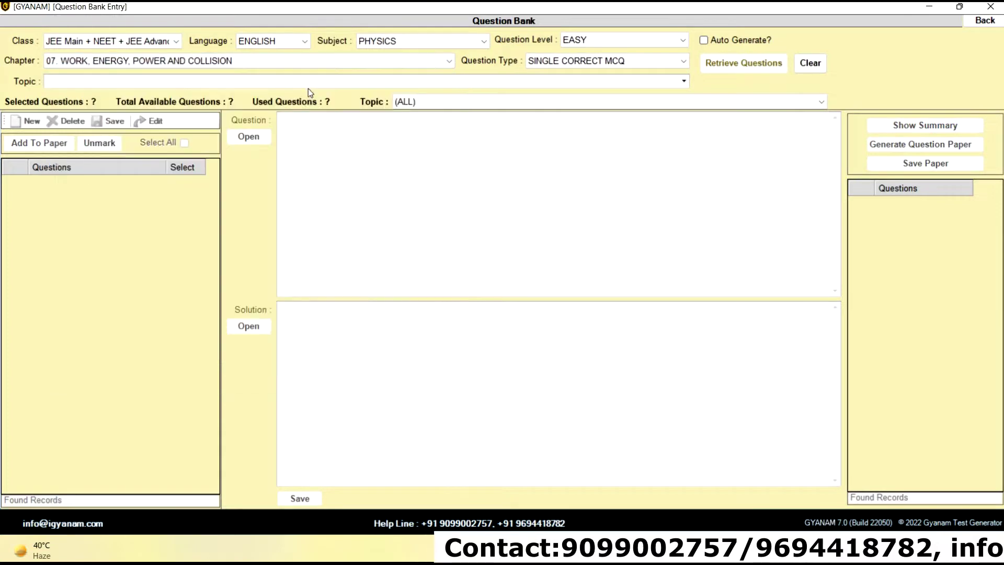
left_click(307, 85)
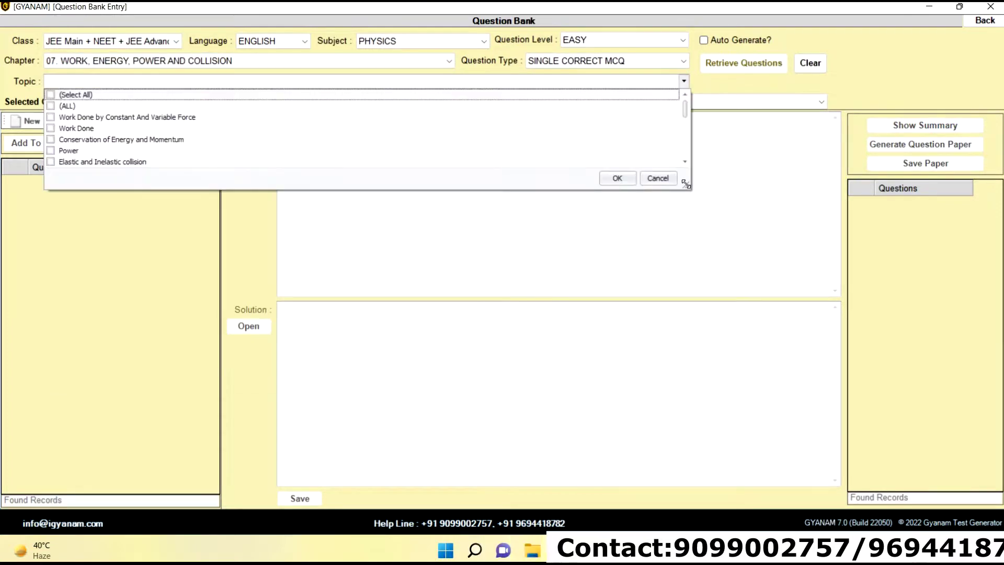
left_click_drag(686, 184, 821, 470)
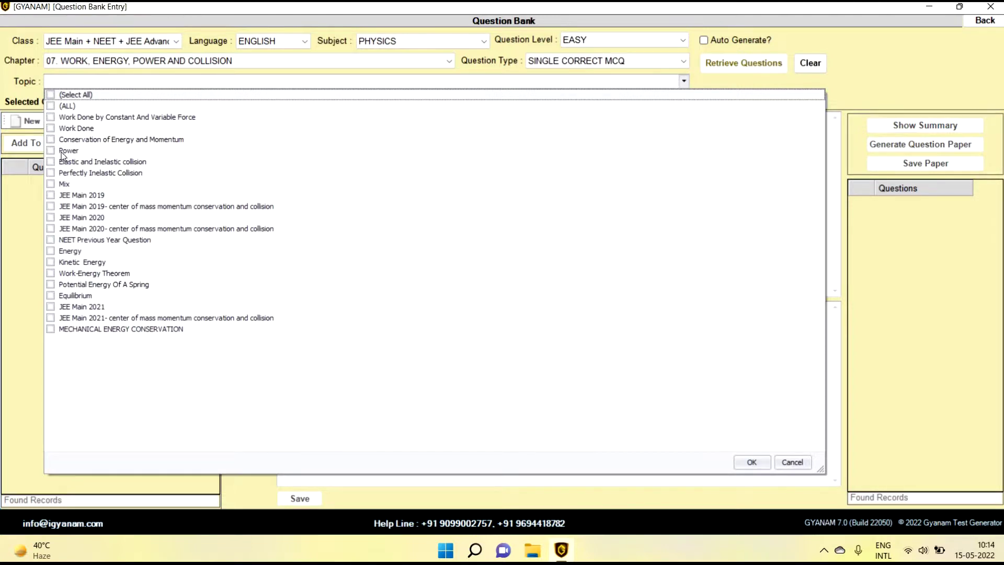
left_click(51, 95)
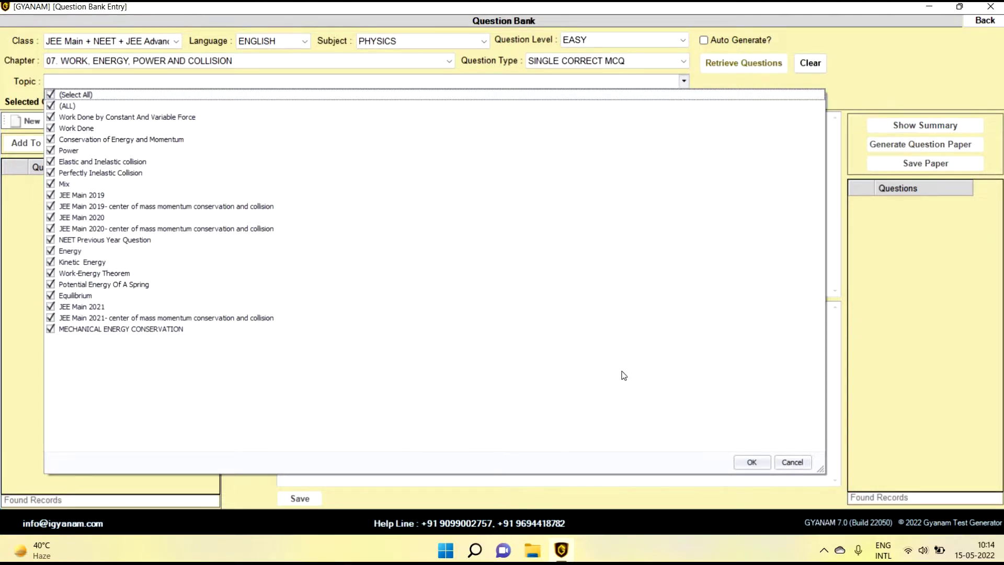
left_click(751, 462)
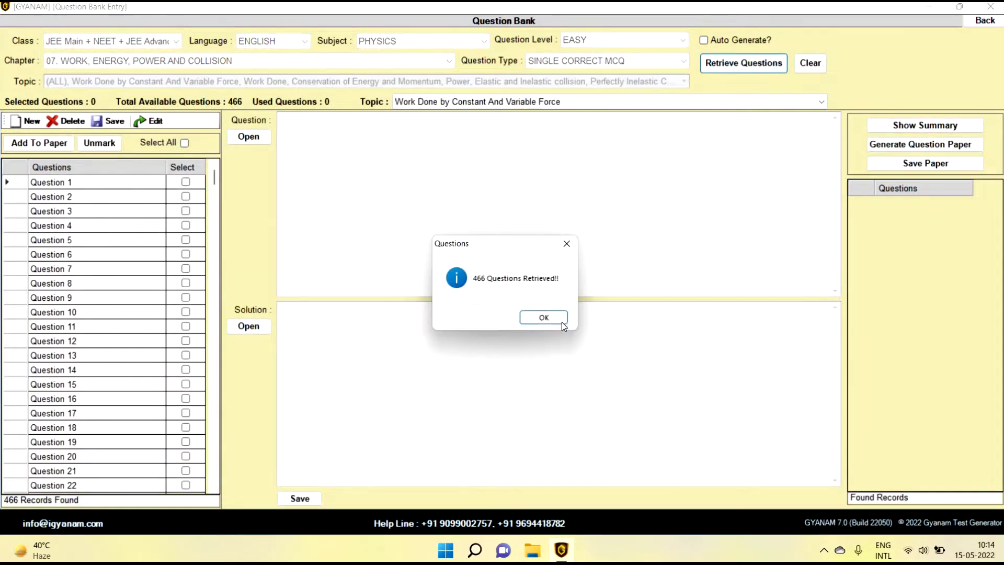
left_click(562, 322)
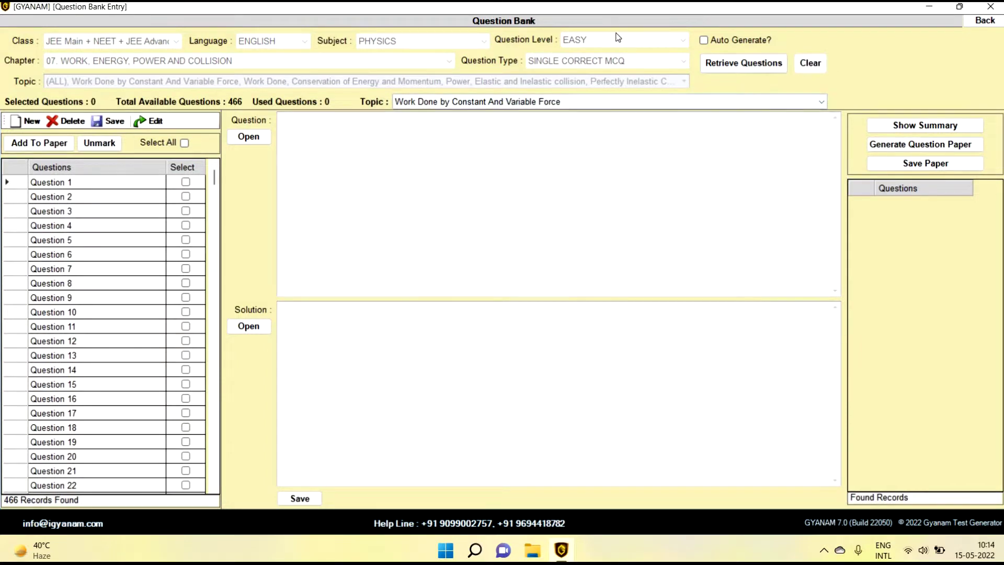
- Clear the retrieved list, switch the question level to MEDIUM and retrieve the questions
left_click(618, 39)
left_click(657, 73)
left_click(753, 69)
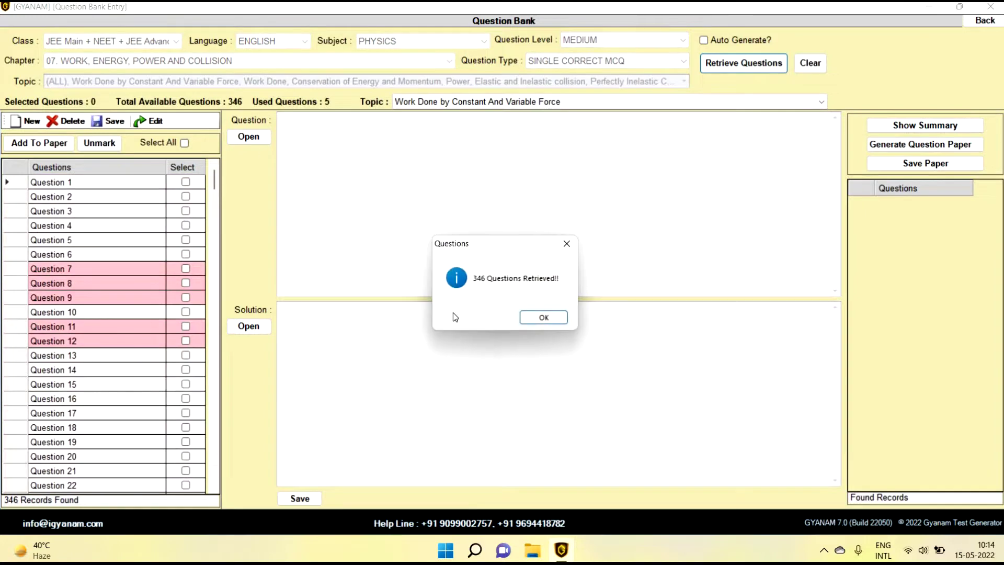
left_click(544, 317)
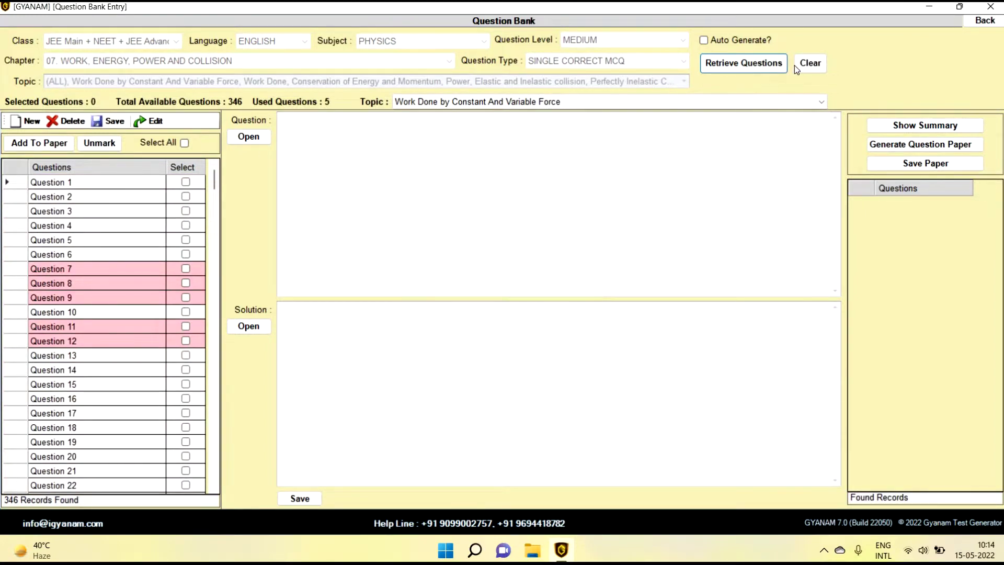
- Change the question level to HARD and retrieve the single correct MCQ questions
left_click(578, 46)
left_click(617, 60)
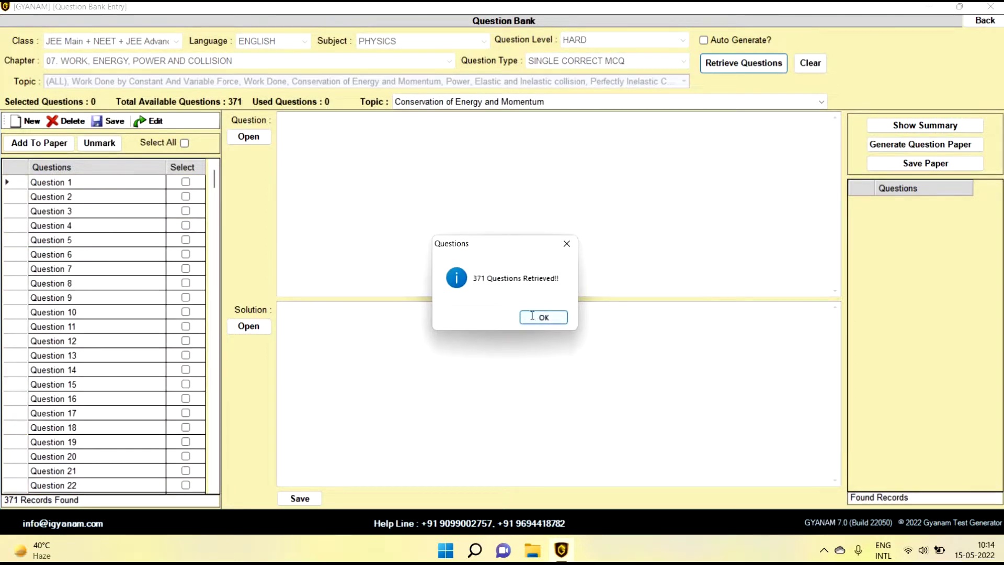
left_click(533, 317)
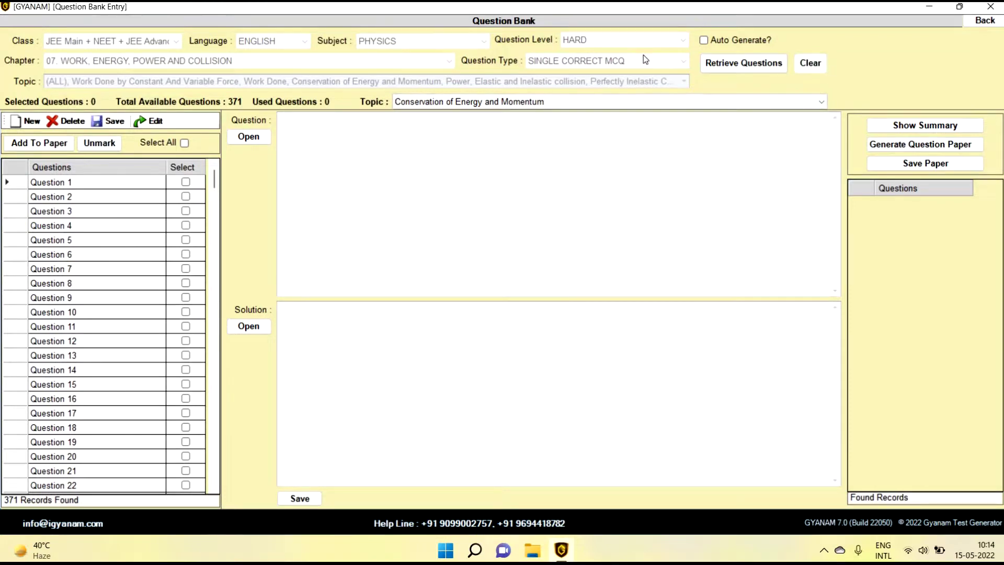
- Switch the question type to MATCH THE COLUMNS and retrieve the hard questions of that type
left_click(646, 59)
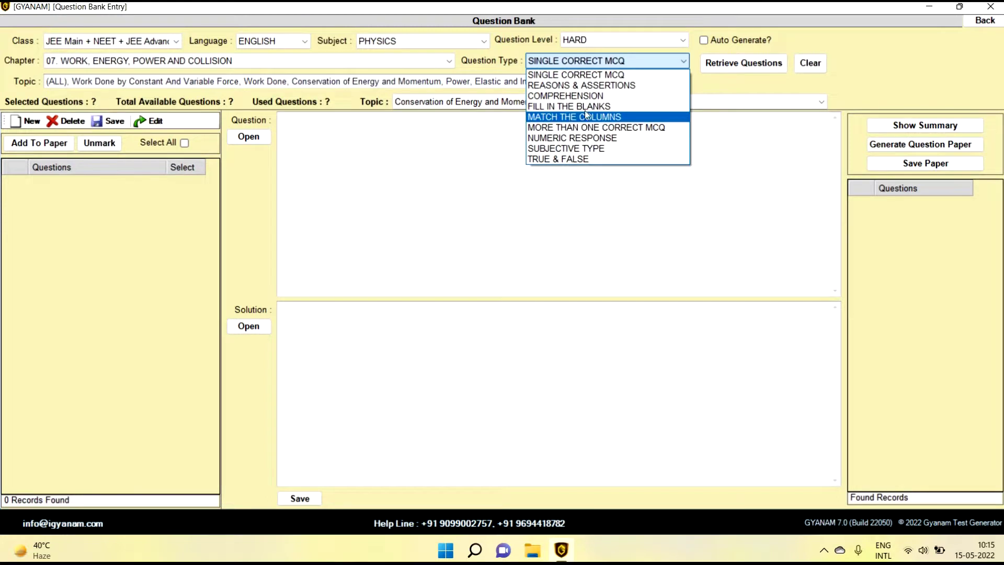
left_click(582, 115)
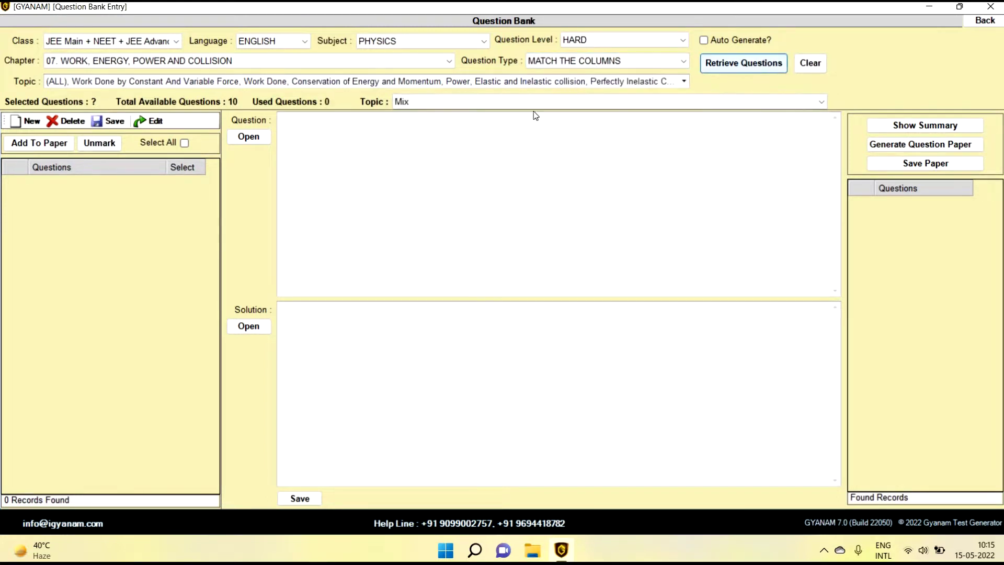
left_click(550, 318)
- Set the question type to SUBJECTIVE TYPE and retrieve the hard questions
left_click(605, 67)
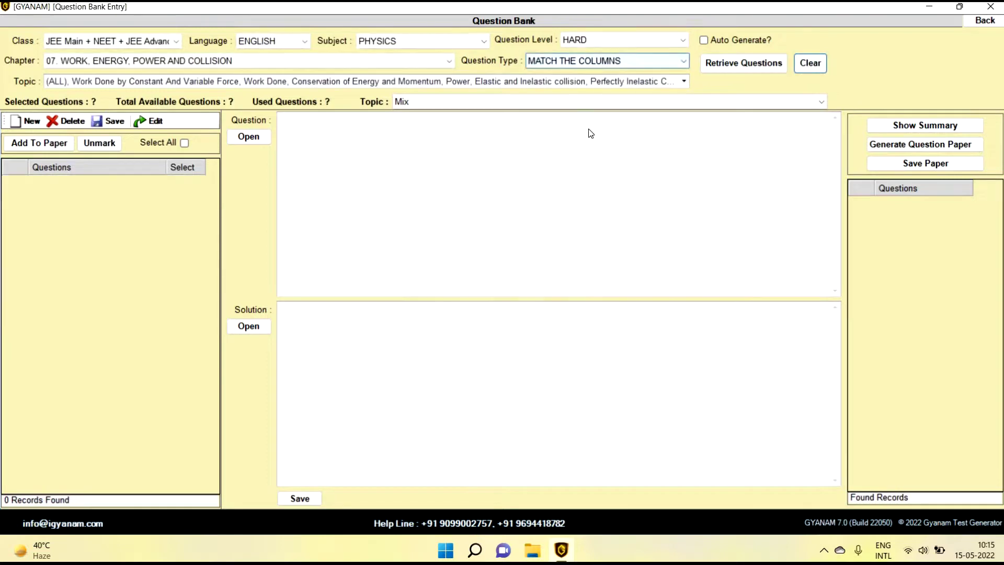
left_click(744, 62)
left_click(743, 62)
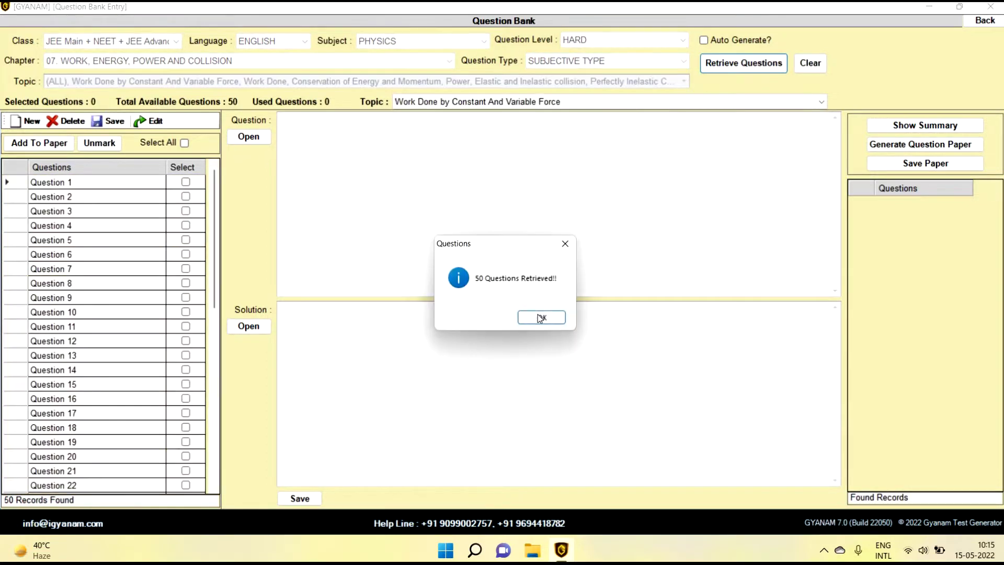
key("Return")
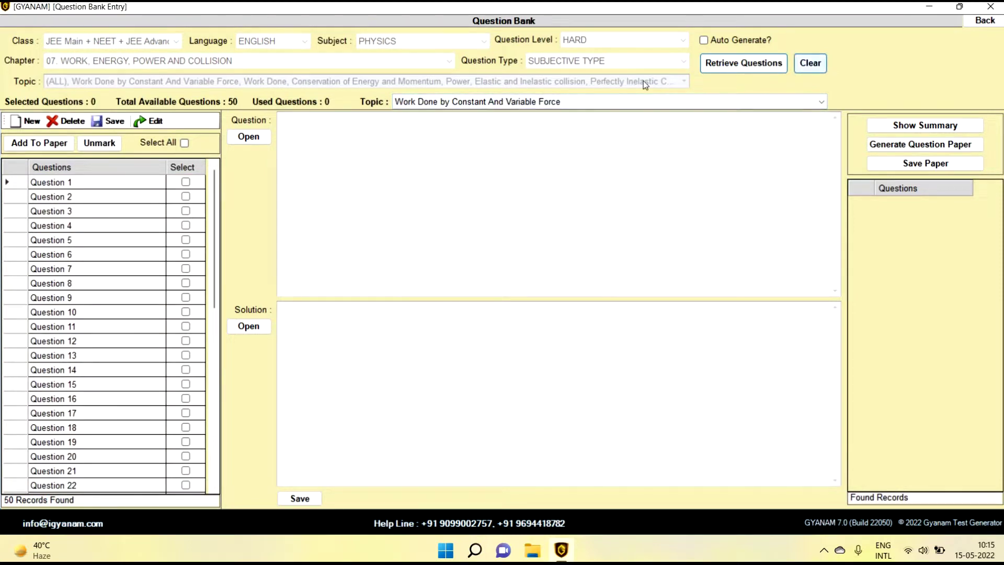
- Clear the retrieved list and set the question type to COMPREHENSION to retrieve those questions
left_click(810, 63)
left_click(617, 63)
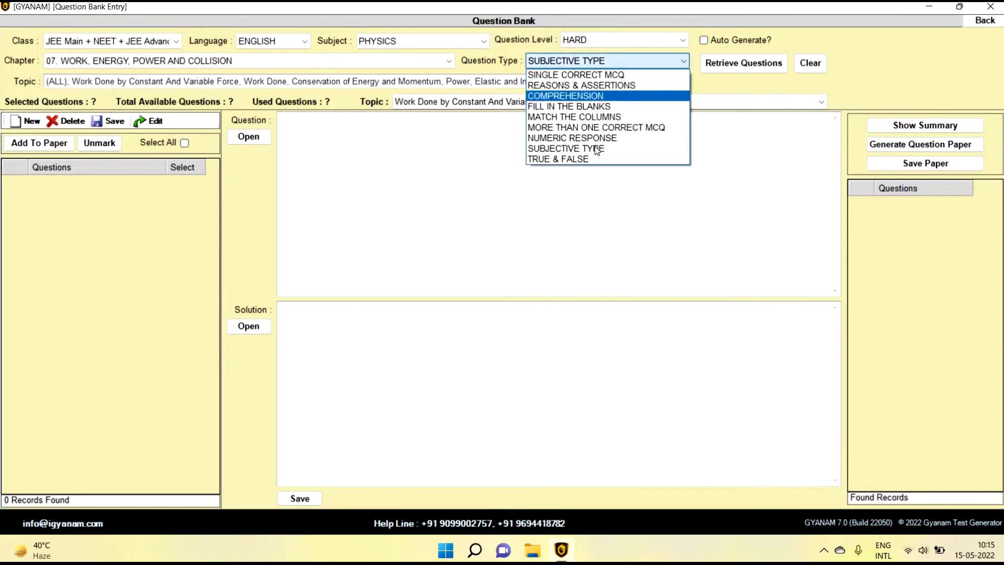
left_click(607, 97)
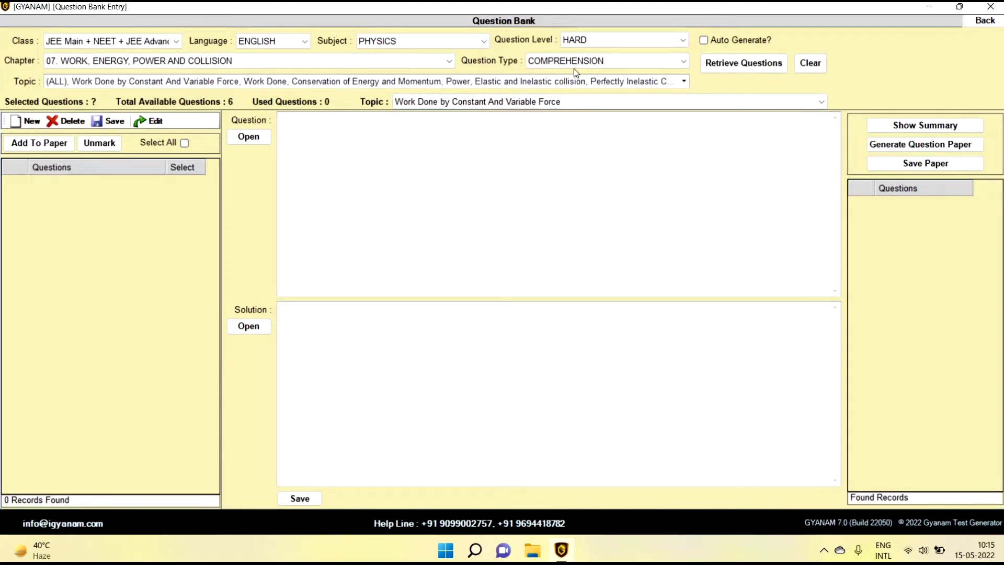
- Return the question type to SINGLE CORRECT MCQ and retrieve the hard questions again
scroll(582, 67, "up", 1)
left_click(749, 67)
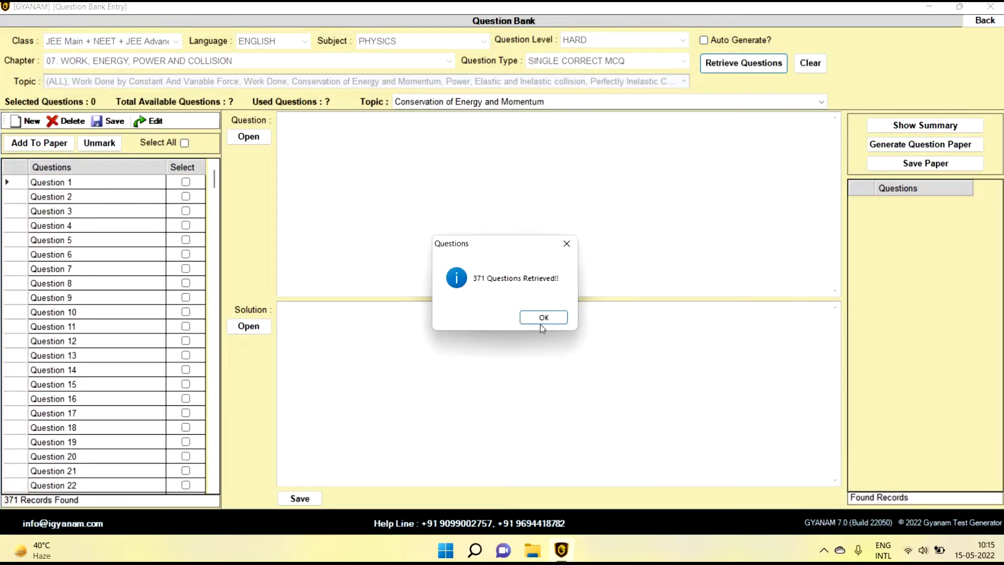
left_click(543, 319)
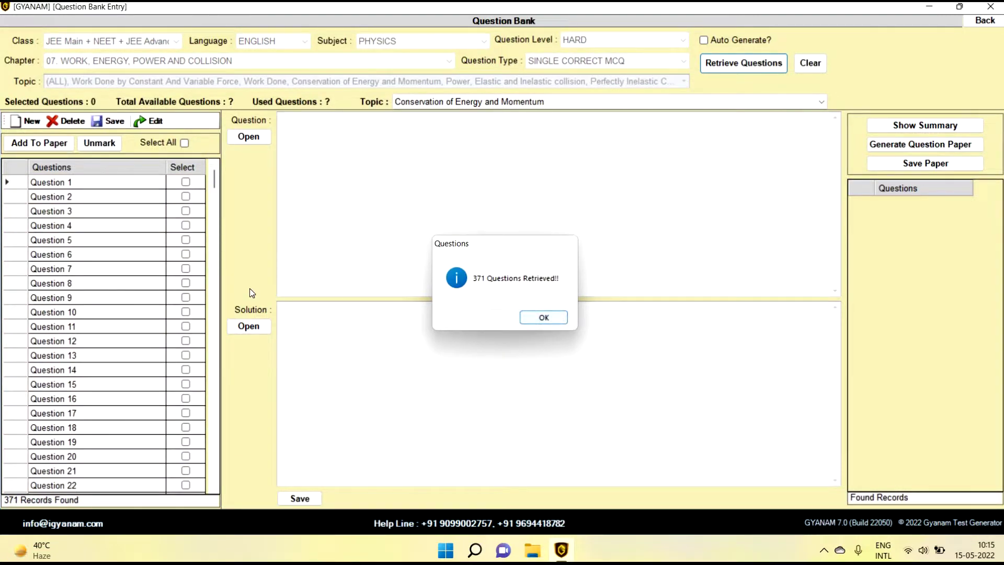
- Browse the retrieved questions from question 7 to 11, previewing each question and its solution
left_click(107, 272)
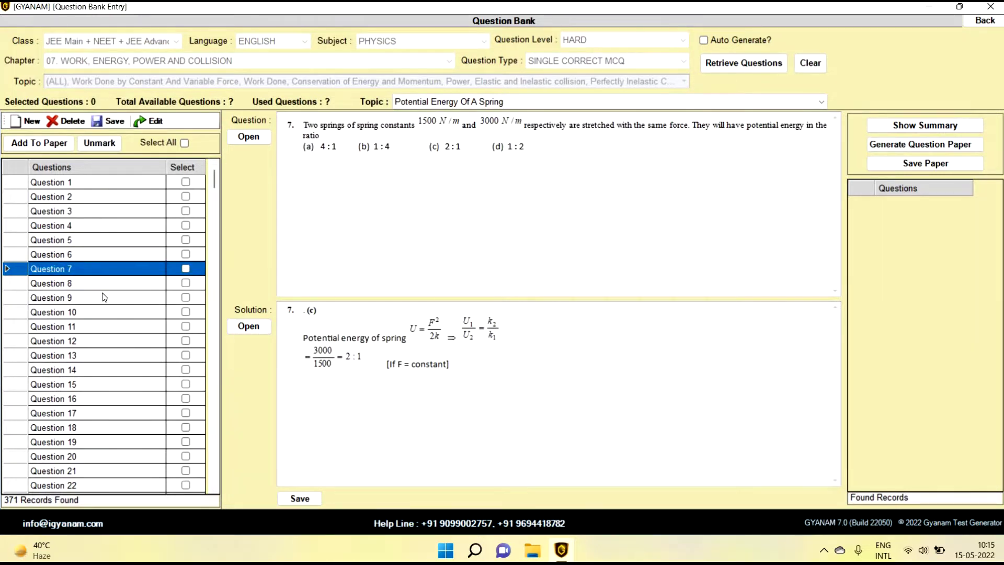
key("Down")
key("Down")
key("Down")
key("Down")
key("Down")
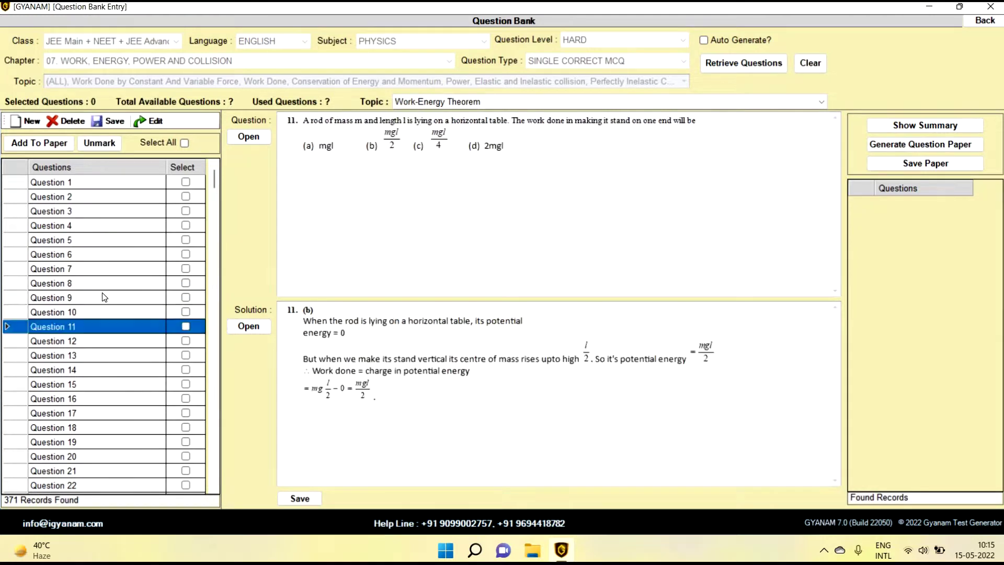
key("Up")
key("Up")
key("Up")
key("Down")
key("Down")
key("Down")
- Mark questions 5, 7, 9, 10 and 11 in the retrieved list as selected
left_click(186, 239)
key("Down")
key("Down")
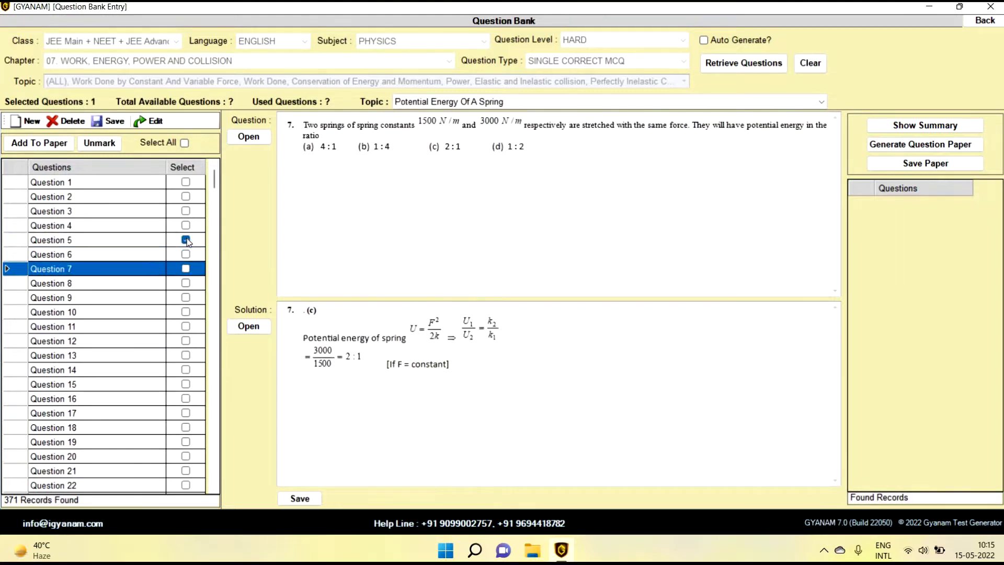
key("space")
key("Down")
key("Down")
key("space")
key("Down")
key("space")
key("Down")
key("space")
key("Down")
key("space")
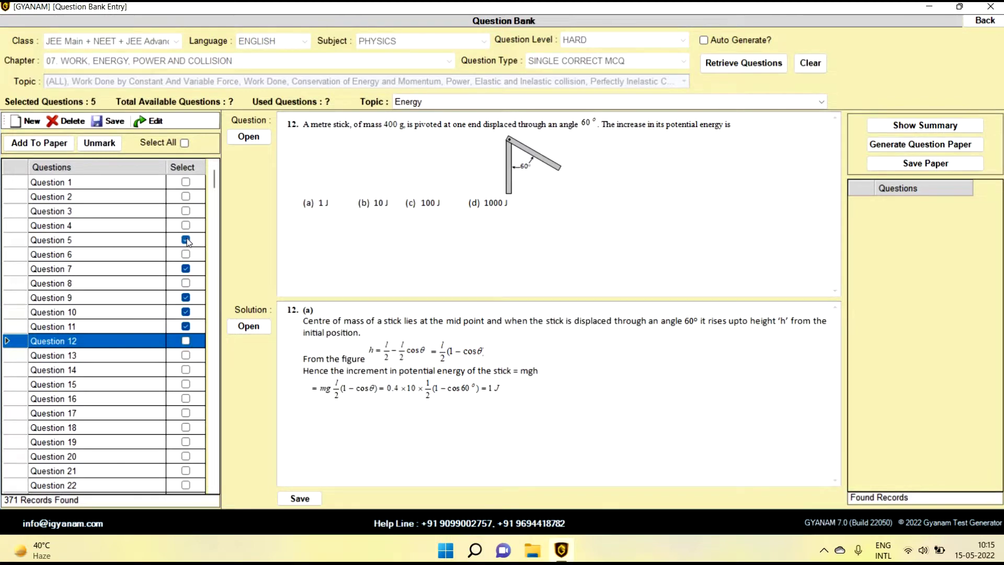
- Also select questions 13, 15, 16, 17 and 18, and add all the selected questions to the paper
key("Down")
key("space")
key("Down")
key("Down")
key("space")
key("Down")
key("space")
key("Down")
key("space")
key("Down")
key("space")
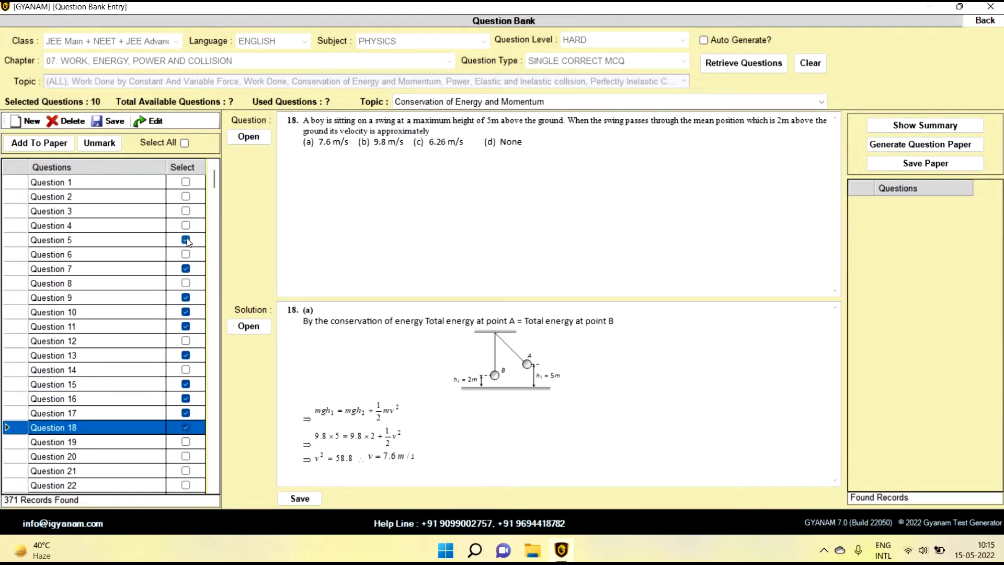
left_click(21, 140)
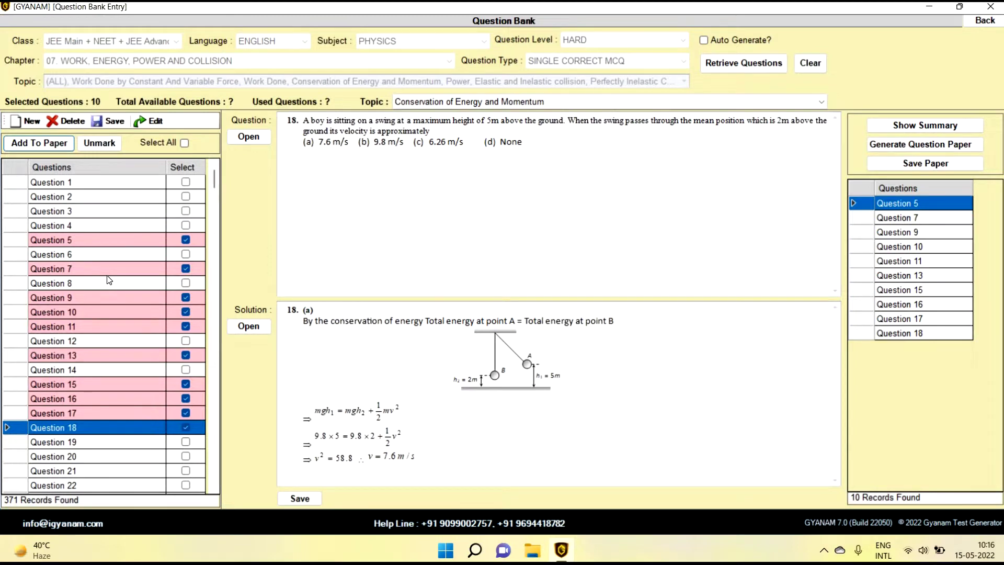
- Unmark the selected hard questions so they no longer count as used
left_click(108, 146)
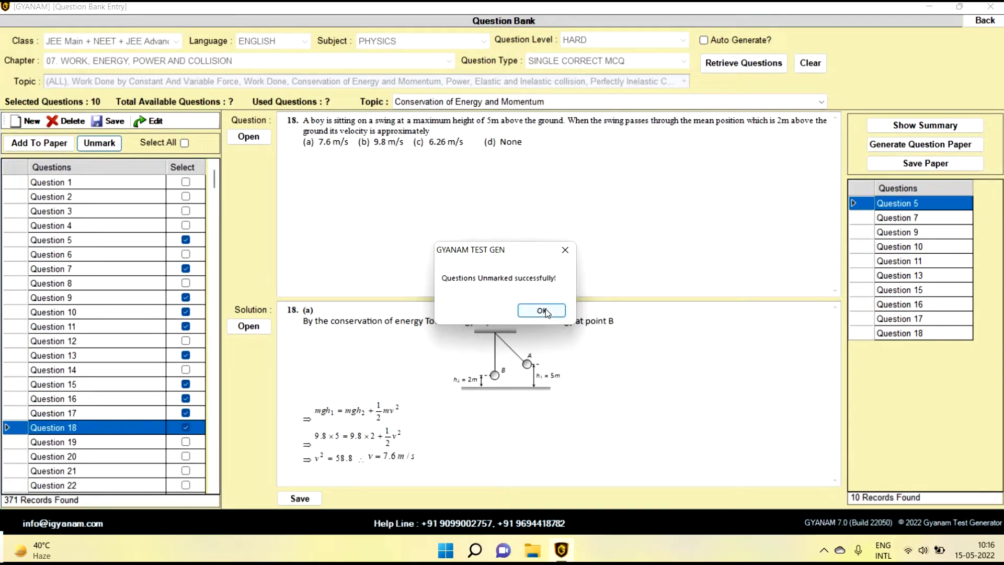
left_click(542, 310)
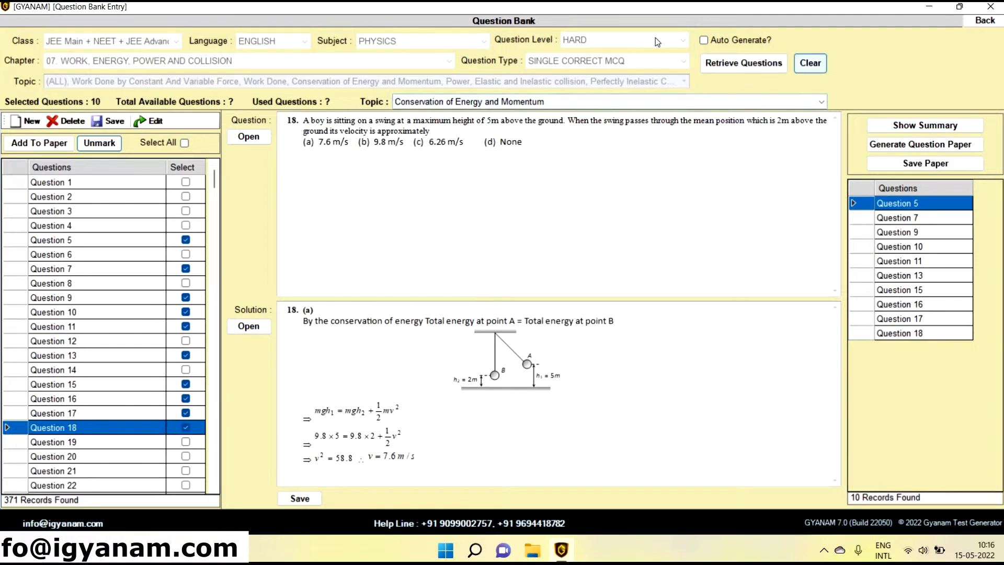
- Clear the hard question list, set the question level to MEDIUM and retrieve the questions
left_click(642, 40)
left_click(727, 75)
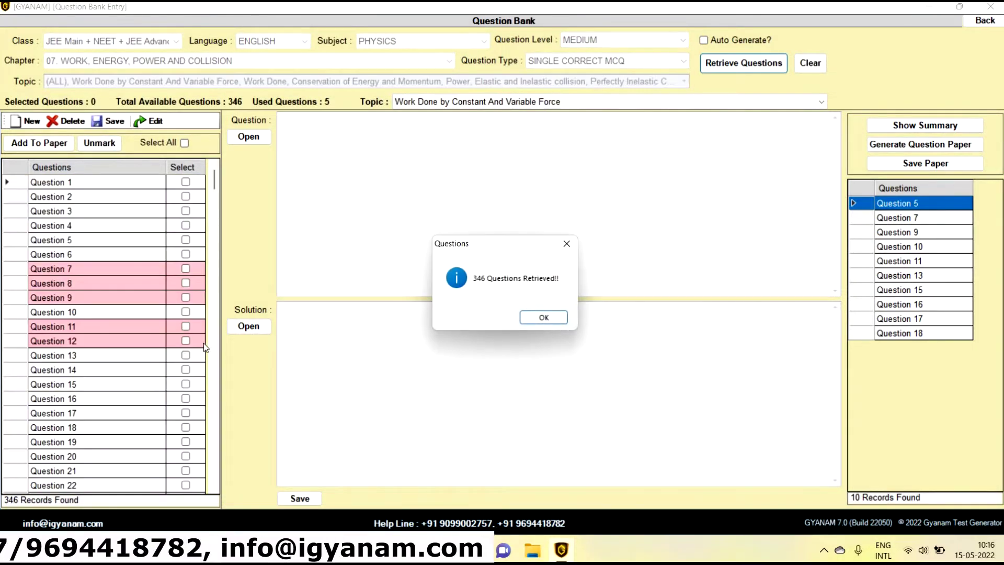
key("Return")
- Select medium questions 26, 28, 29 and 30, add them to the paper, and clear the retrieved list
scroll(193, 335, "down", 5)
left_click(186, 327)
left_click(186, 341)
left_click(186, 355)
left_click(186, 370)
left_click(186, 384)
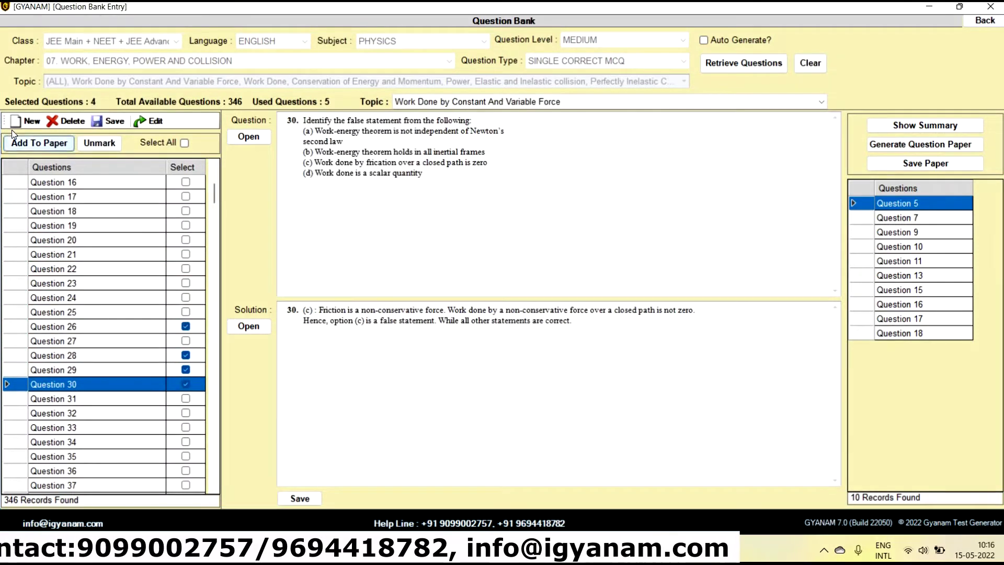
left_click(21, 142)
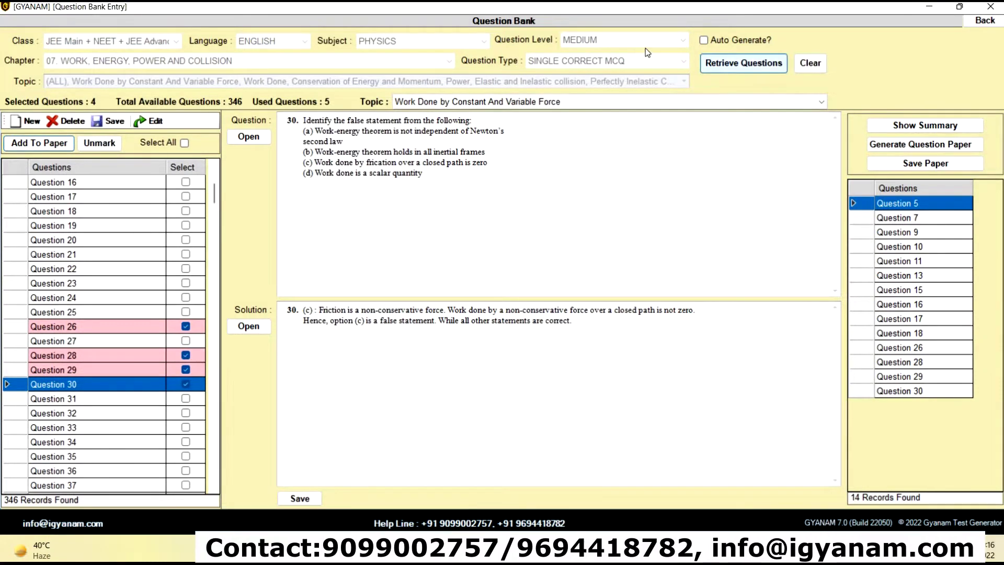
left_click(811, 63)
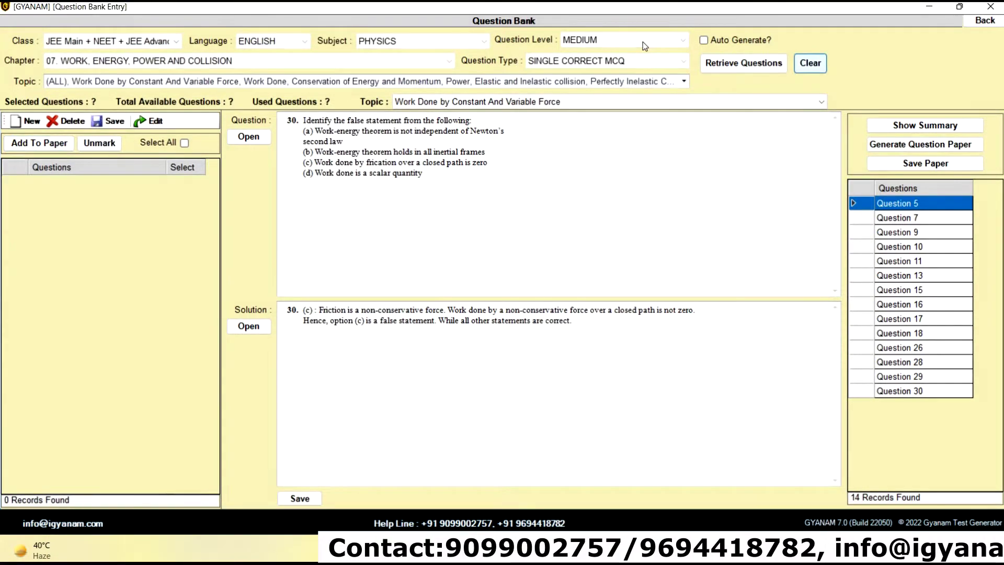
- Set the question level to EASY and retrieve the questions
left_click(645, 43)
left_click(628, 50)
key("Return")
key("Return")
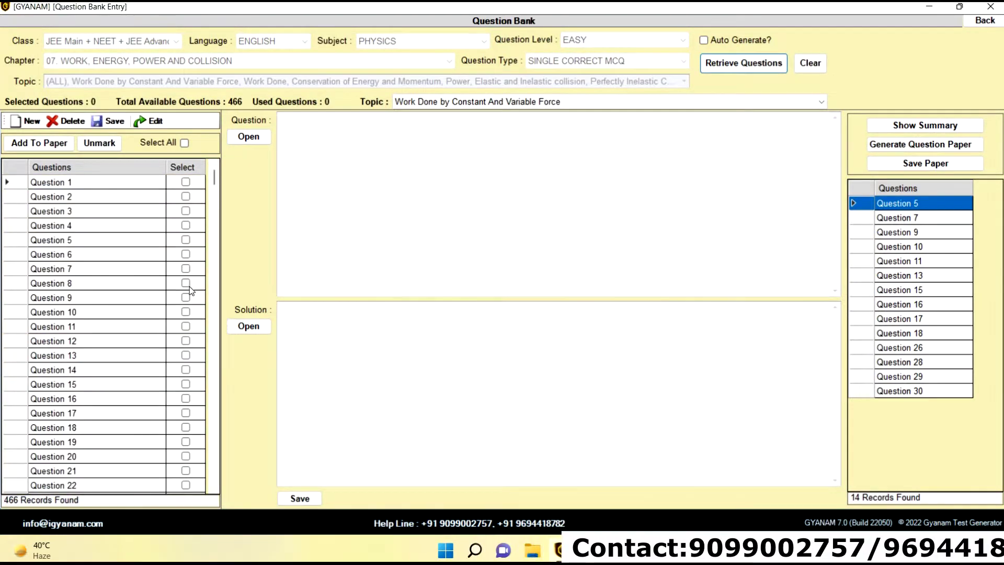
- Select easy questions 8, 10, 11, 12 and 13 and add them to the paper
left_click(185, 283)
key("Down")
key("Down")
key("space")
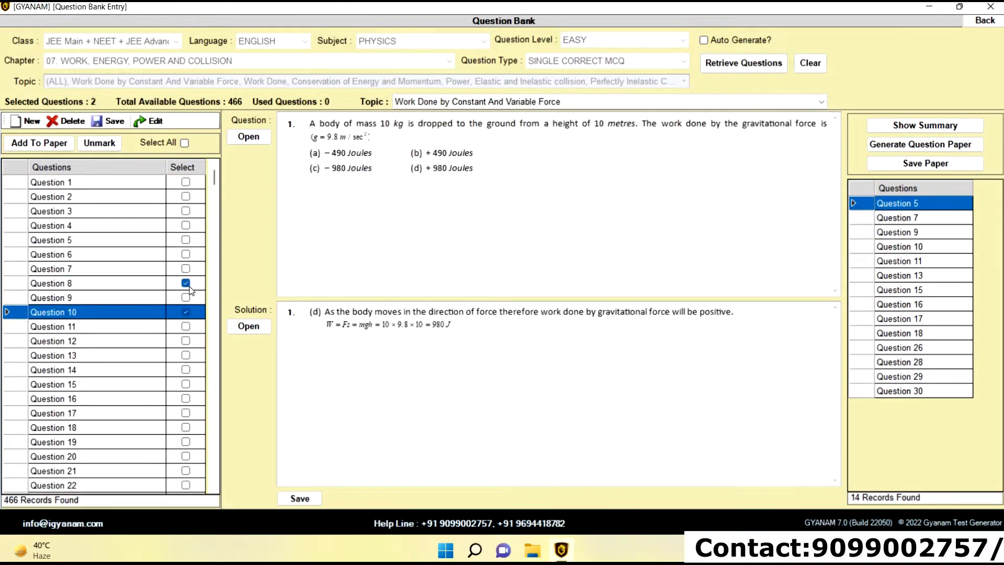
key("Down")
key("space")
key("Down")
key("space")
key("Down")
key("space")
left_click(39, 143)
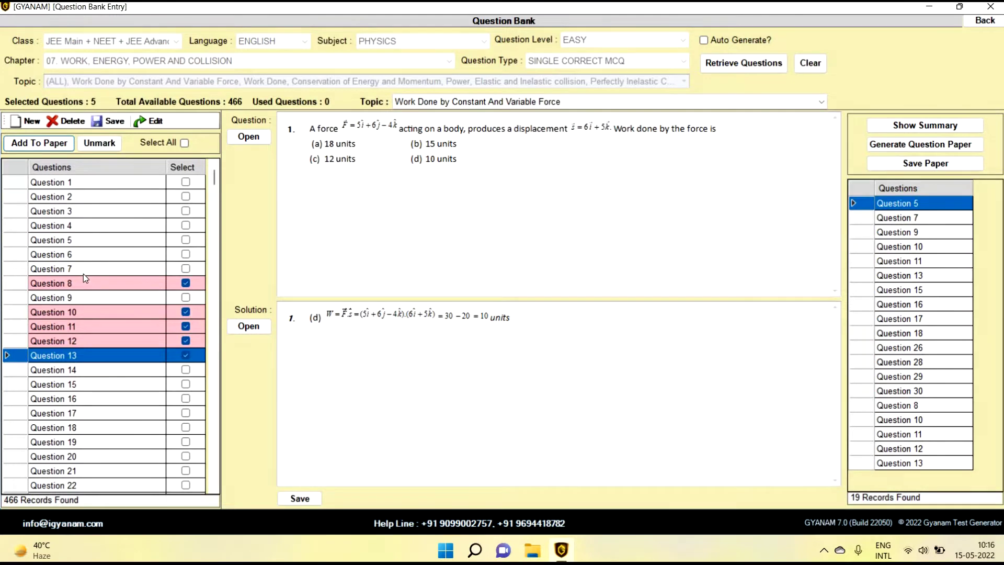
- Clear the retrieved easy question list and show the summary of selected questions
left_click(810, 63)
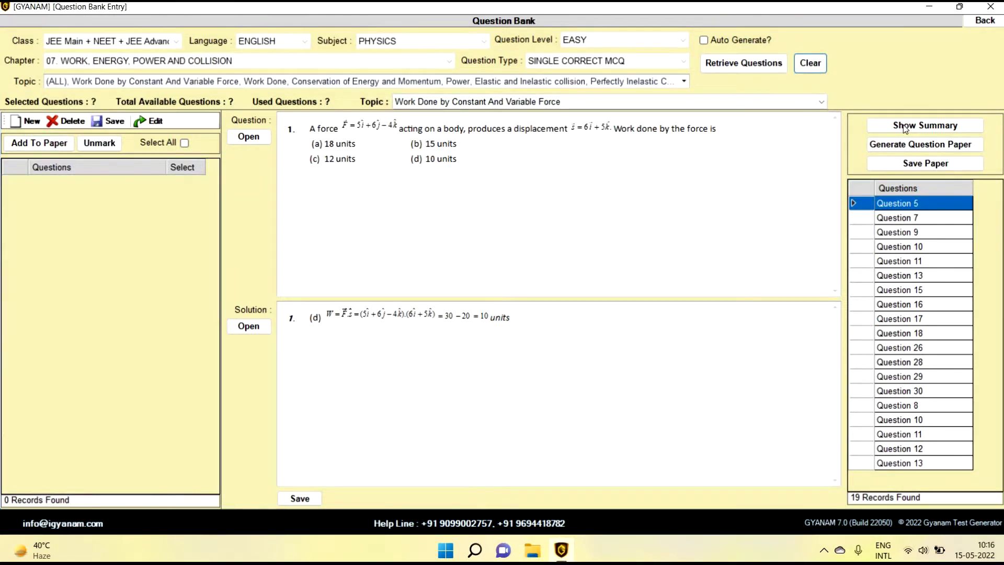
left_click(905, 129)
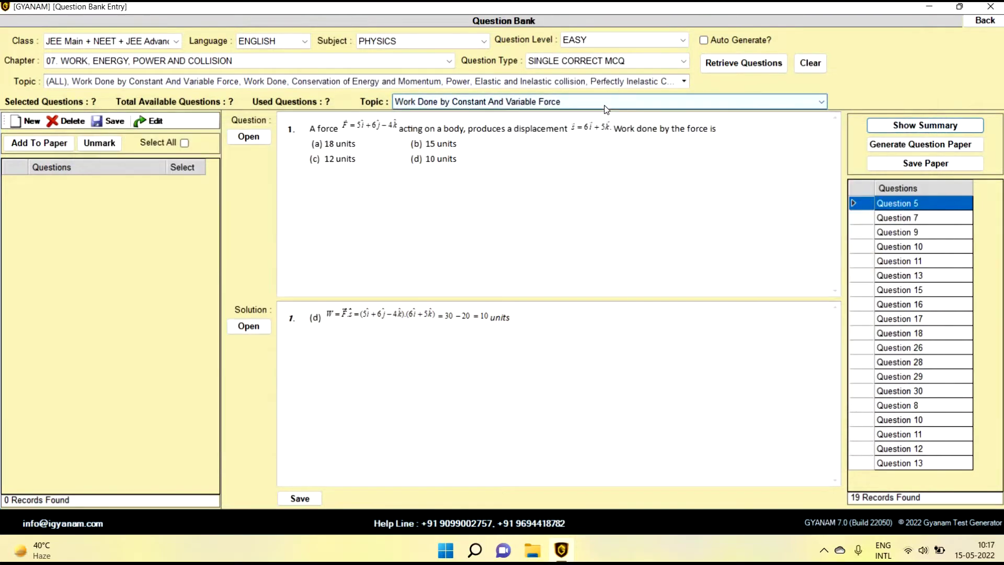
- Set the subject to BIOLOGY, the chapter to 05. Plant Morphology and the question level to MEDIUM
left_click(471, 42)
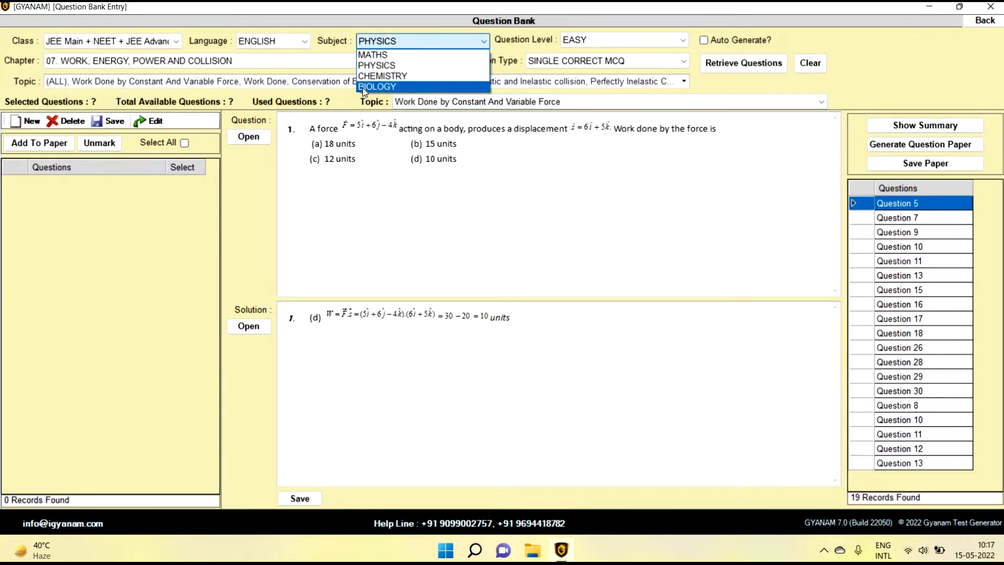
left_click(363, 87)
left_click(449, 61)
left_click(209, 111)
left_click(613, 45)
left_click(600, 63)
left_click(602, 42)
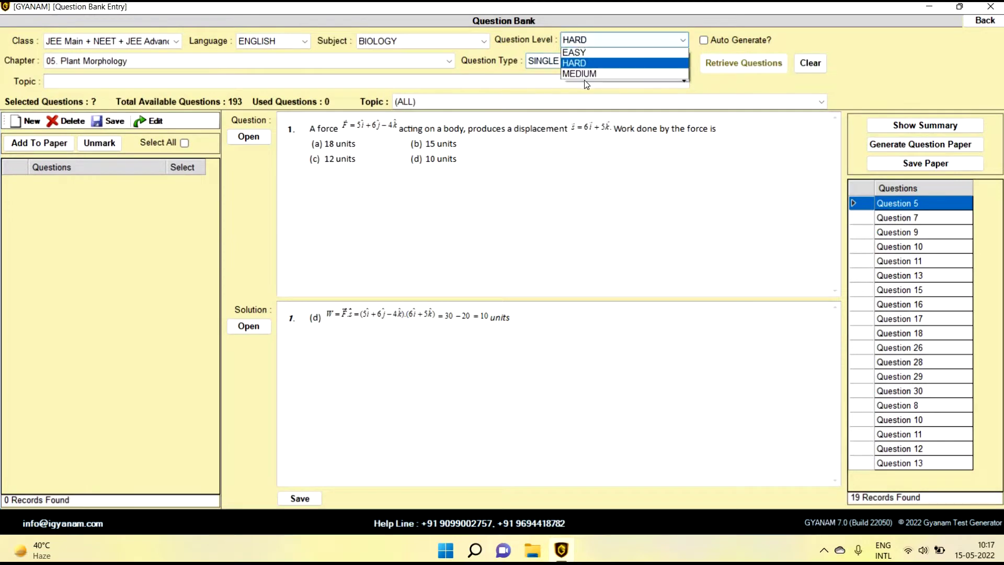
left_click(574, 73)
- Include all Plant Morphology topics and retrieve the questions
left_click(390, 83)
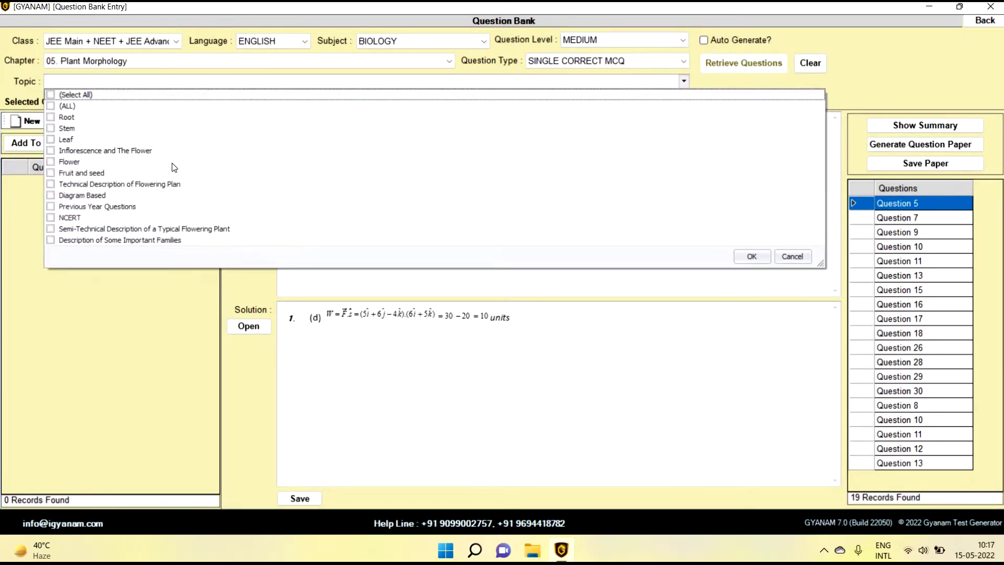
left_click(51, 94)
left_click(752, 257)
left_click(743, 62)
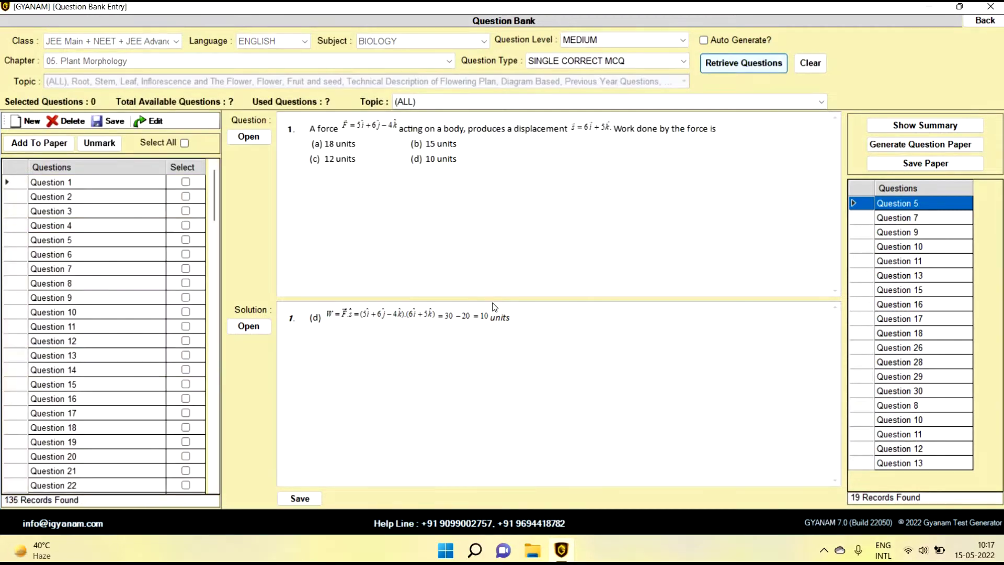
left_click(544, 322)
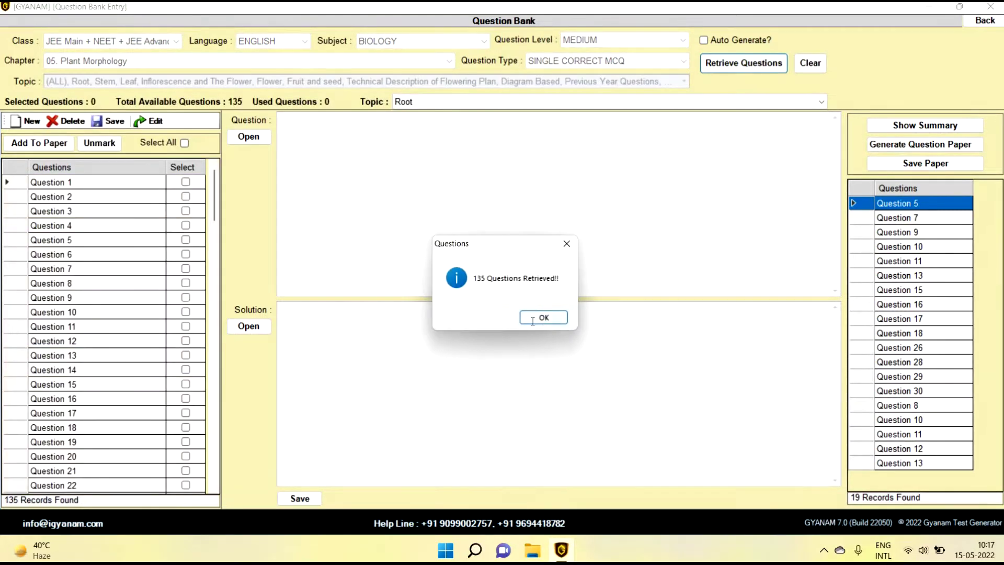
- Select Plant Morphology questions 7, 8 and 10 through 15, and add them to the paper
left_click(185, 270)
key("Down")
key("space")
key("Down")
key("Down")
key("space")
key("Down")
key("space")
key("Down")
key("space")
key("Down")
key("space")
key("Down")
key("space")
key("Down")
key("space")
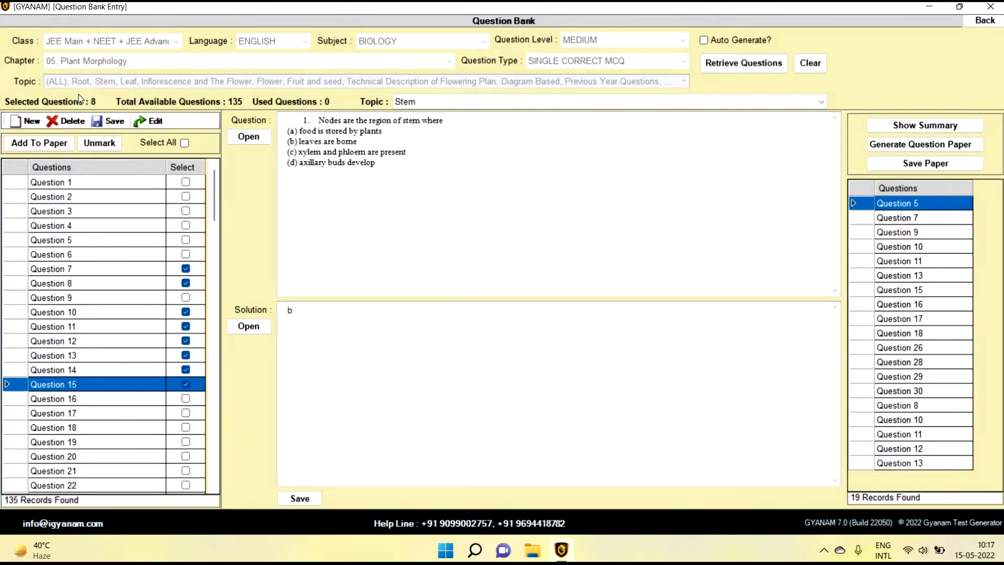
left_click(38, 146)
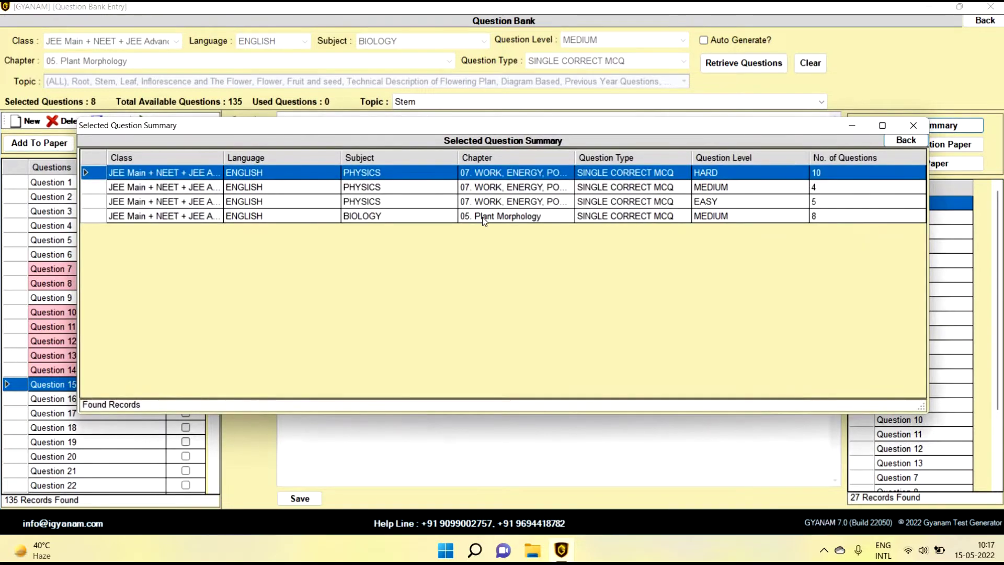
- Check the Plant Morphology entry in the selected question summary and close the summary
left_click(544, 216)
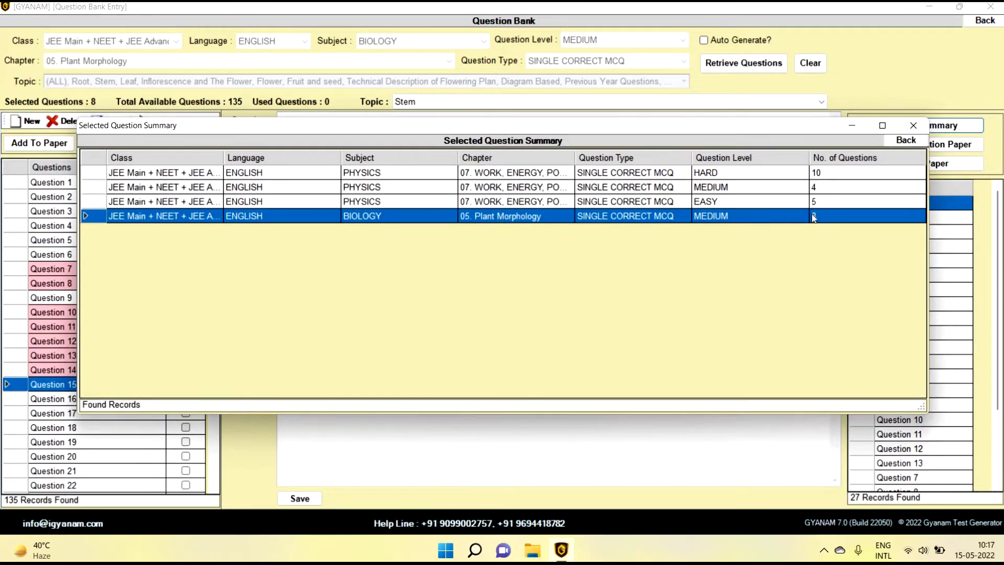
left_click(914, 127)
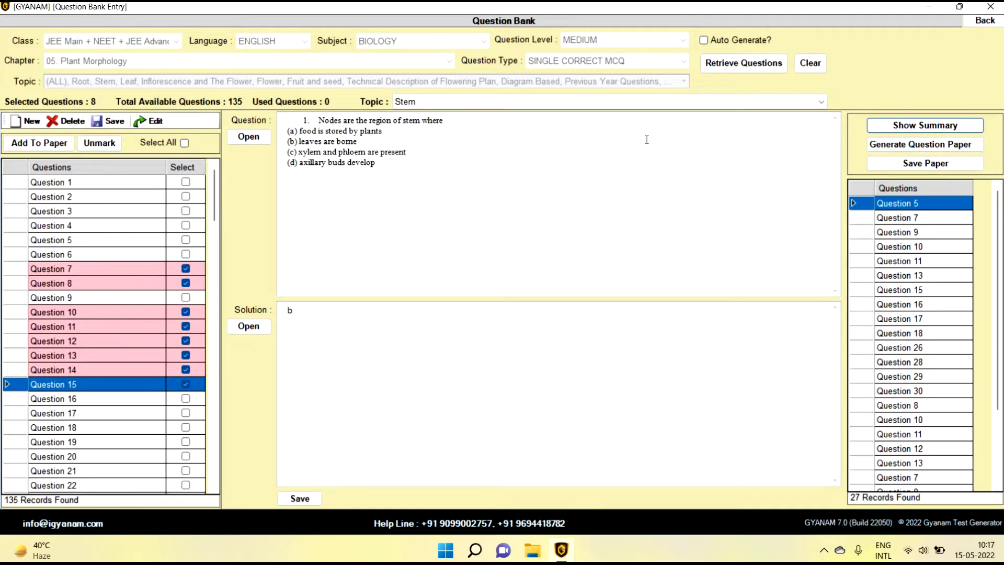
- Clear the retrieved list and set the chapter to 19. Excretory Products and Their Elimination
left_click(810, 64)
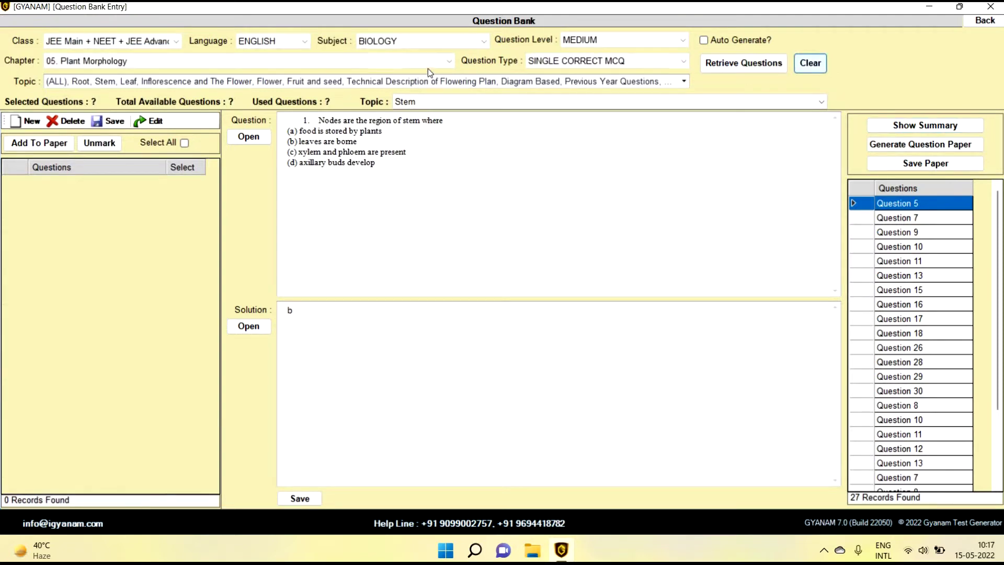
left_click(383, 63)
left_click(290, 157)
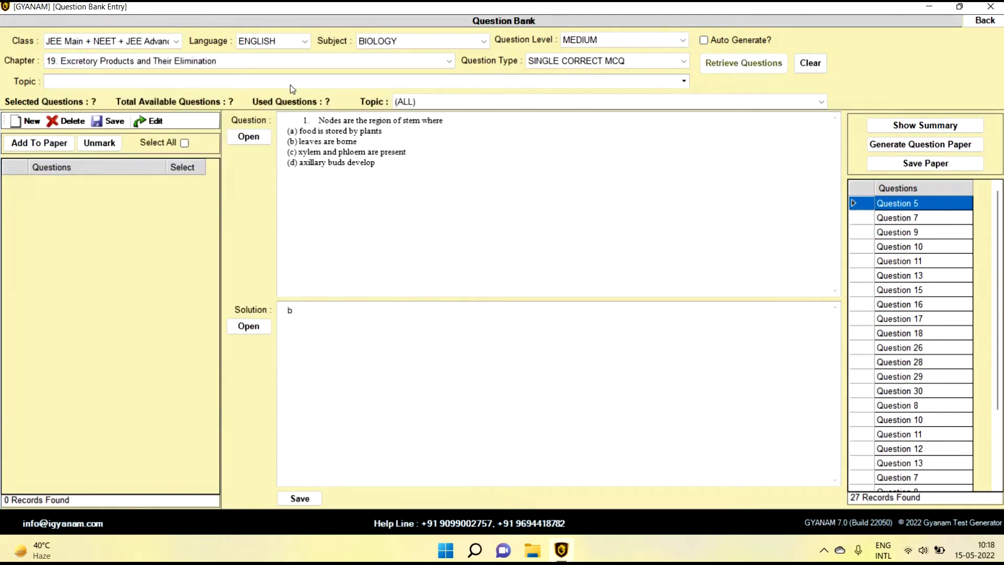
- Include all topics of the excretory chapter and retrieve its medium questions
left_click(127, 85)
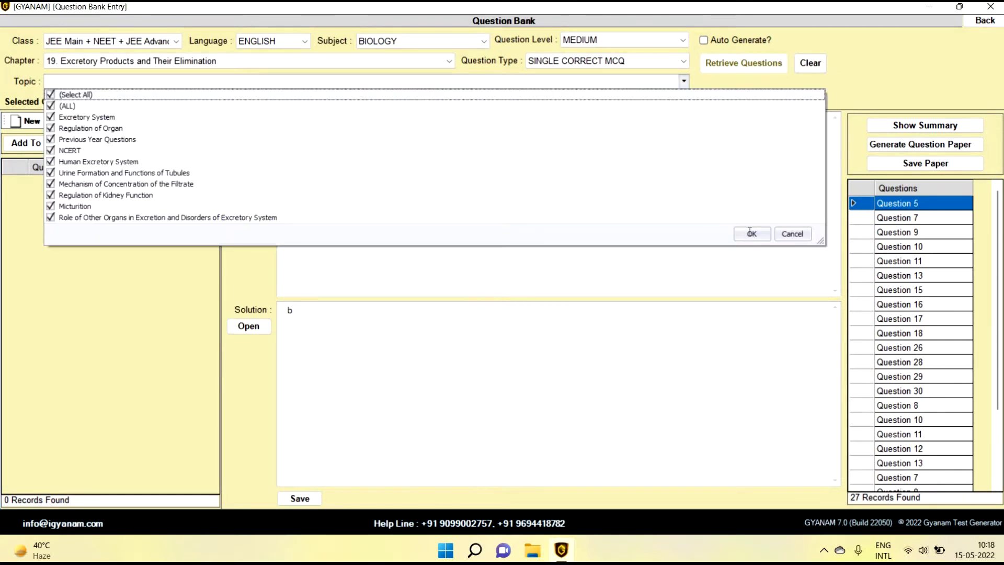
left_click(751, 233)
left_click(739, 65)
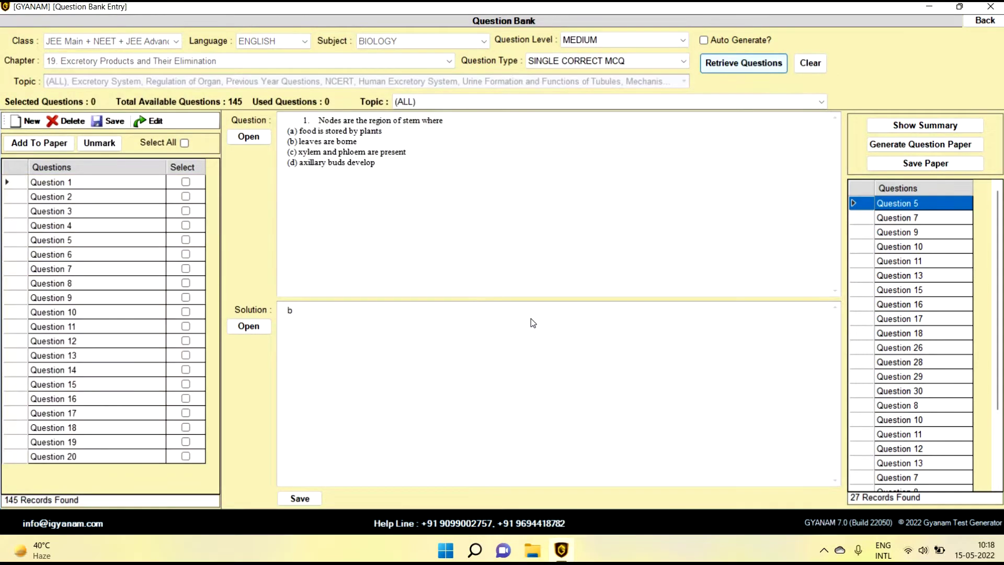
key("Return")
- Preview the excretory chapter's questions 6 through 12 with their solutions
left_click(124, 256)
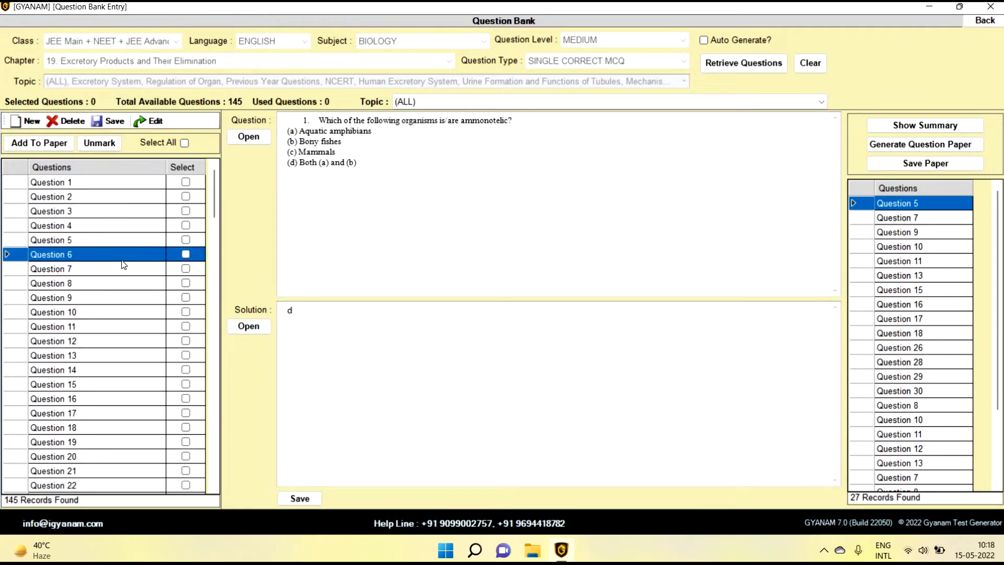
key("Down")
key("Down")
key("Down")
key("Down")
key("Down")
key("Down")
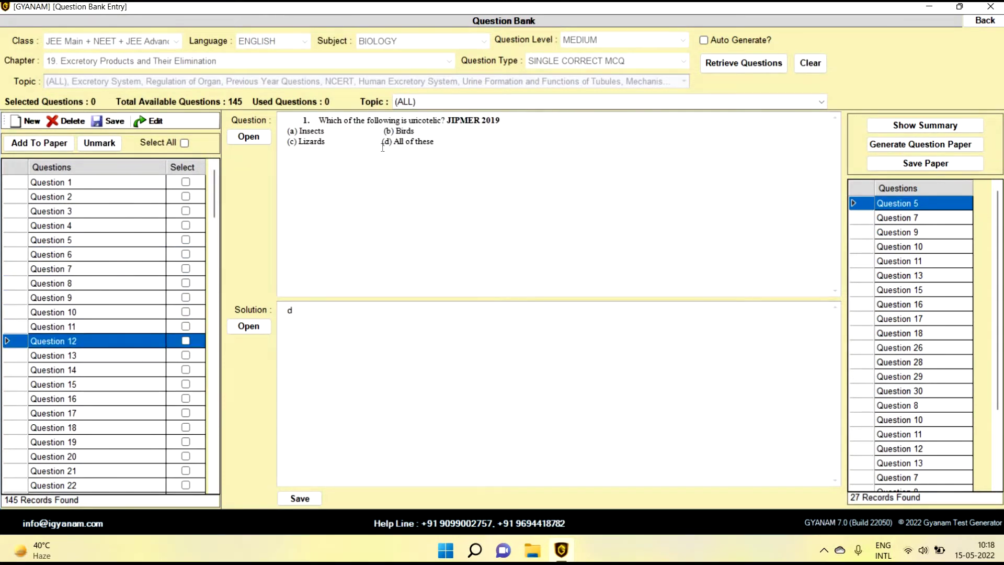
- Auto-generate 10 medium questions from the excretory chapter into the paper, and turn automatic generation off
left_click(704, 40)
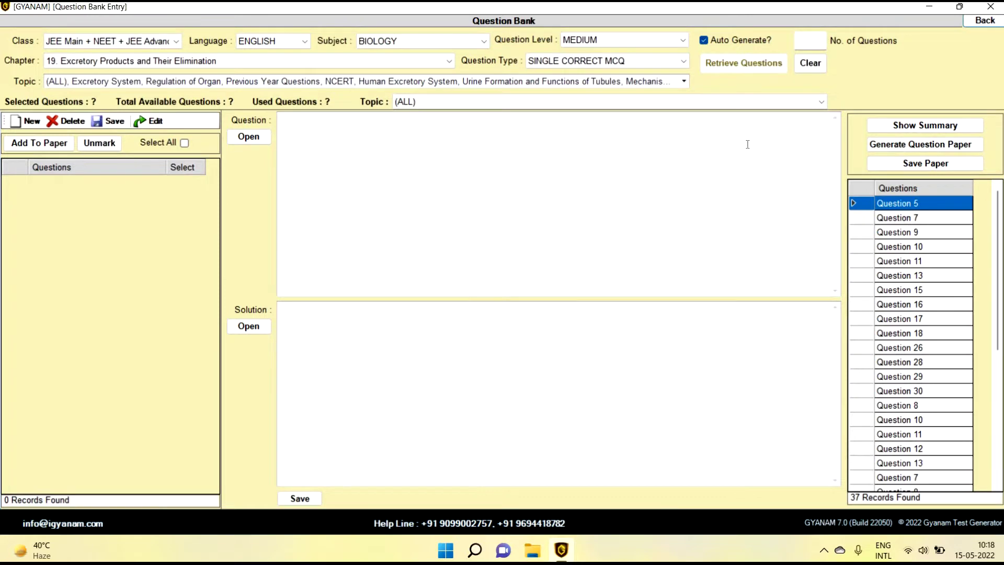
left_click(704, 41)
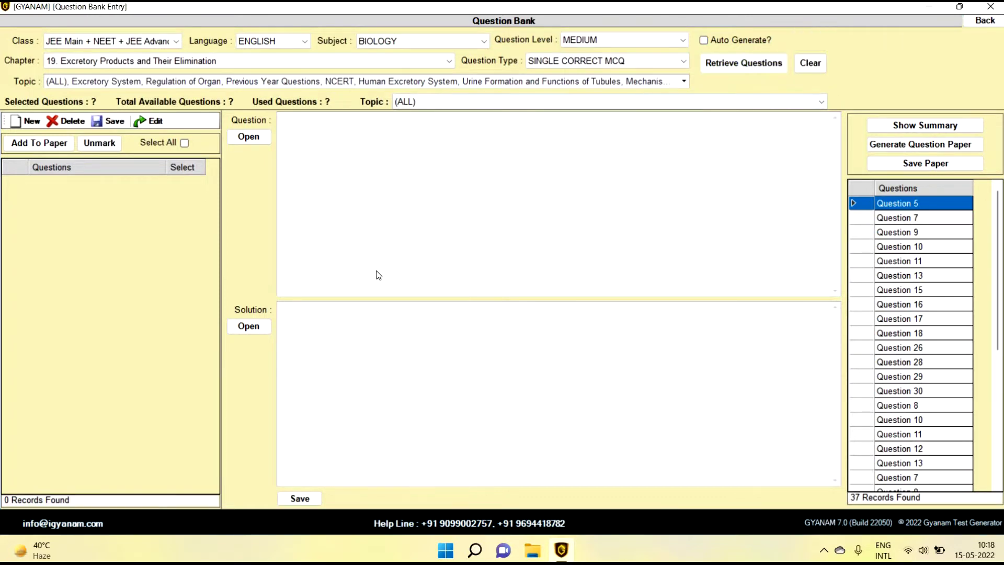
- Retrieve the excretory chapter's questions again and locate the automatically selected ones in the list
key("Return")
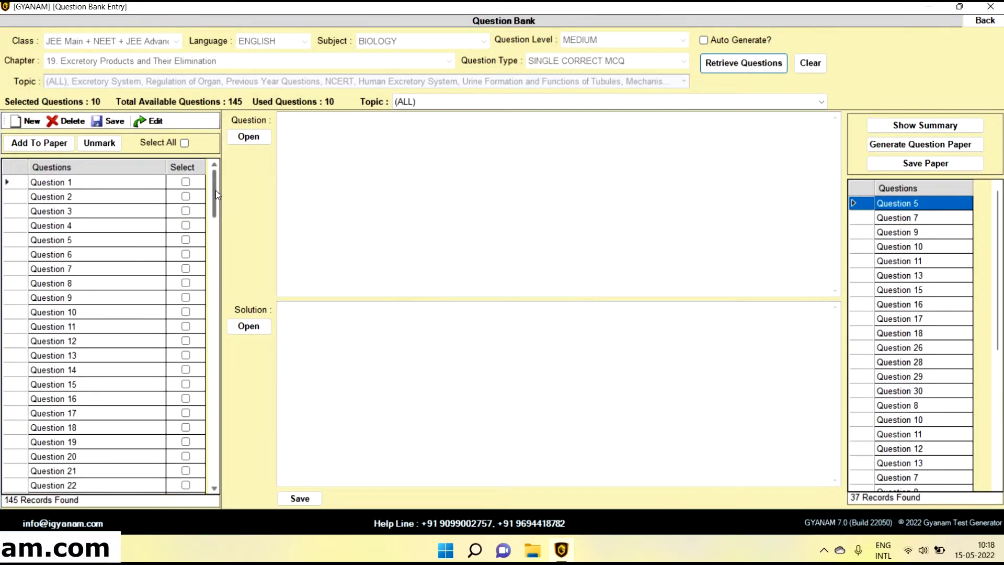
left_click_drag(215, 190, 218, 430)
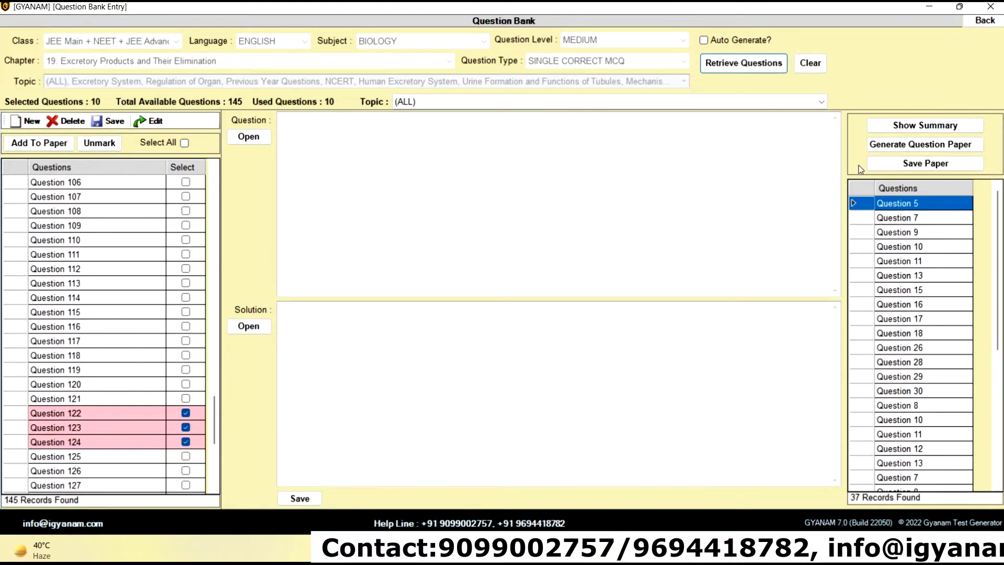
- Check the excretory chapter's entry in the selected question summary and close the summary
left_click(925, 125)
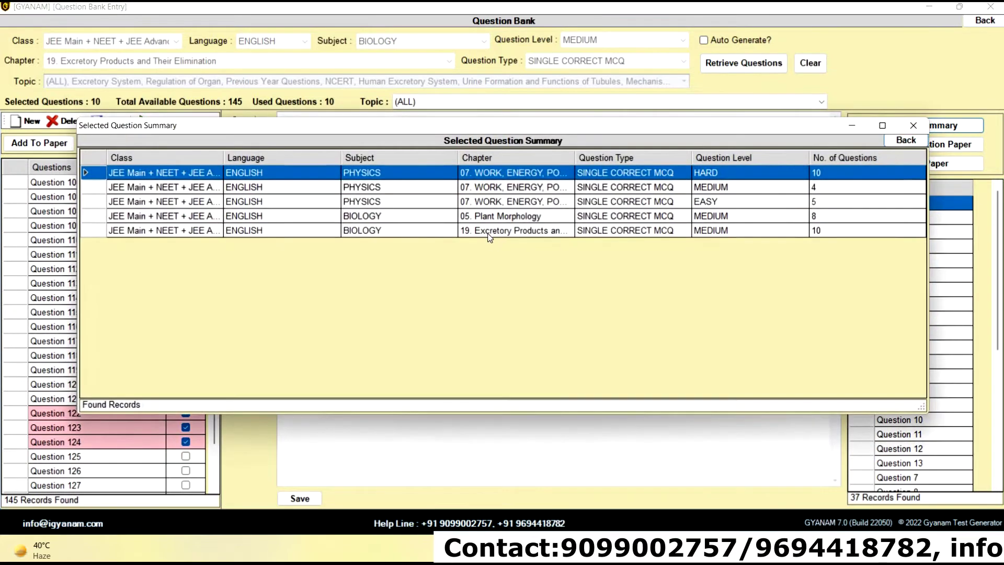
left_click(764, 232)
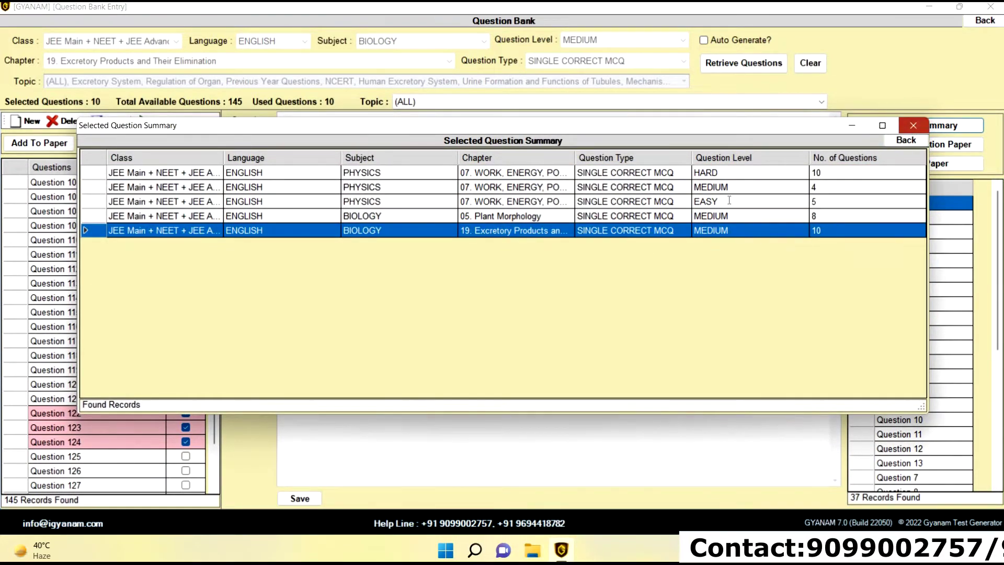
left_click(913, 127)
- Generate the question paper with the Blank template, starting the numbering at 100
left_click(906, 148)
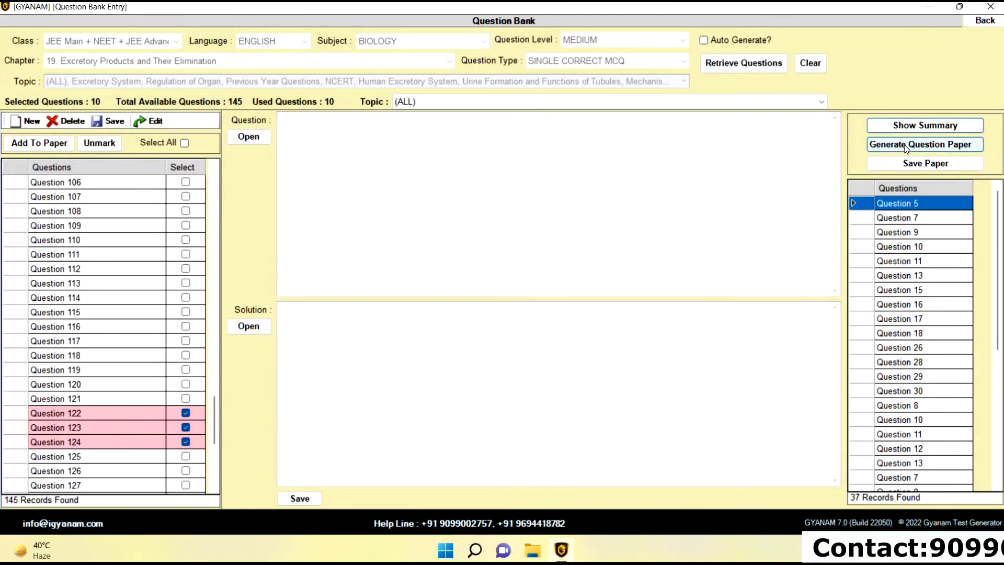
left_click(484, 279)
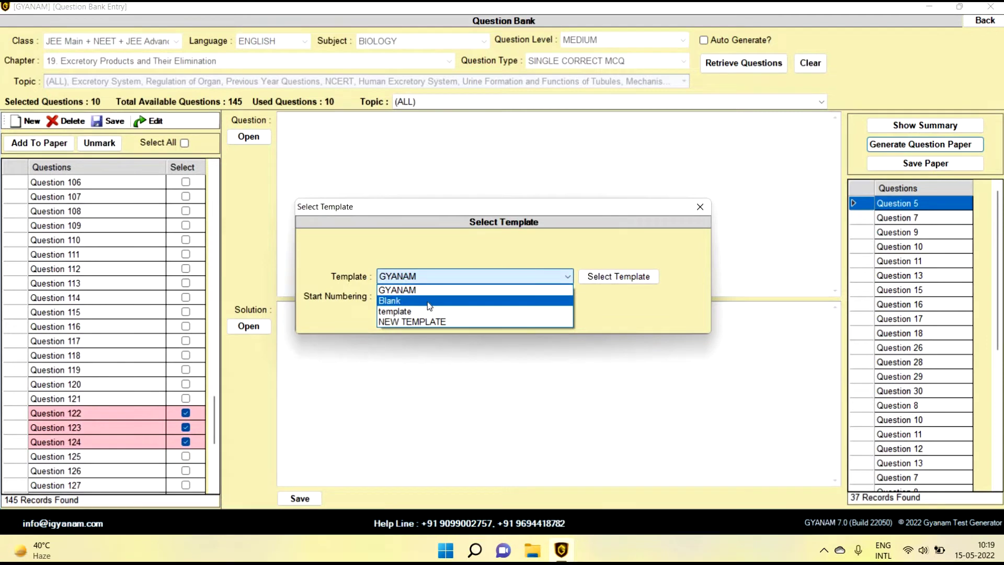
left_click(510, 301)
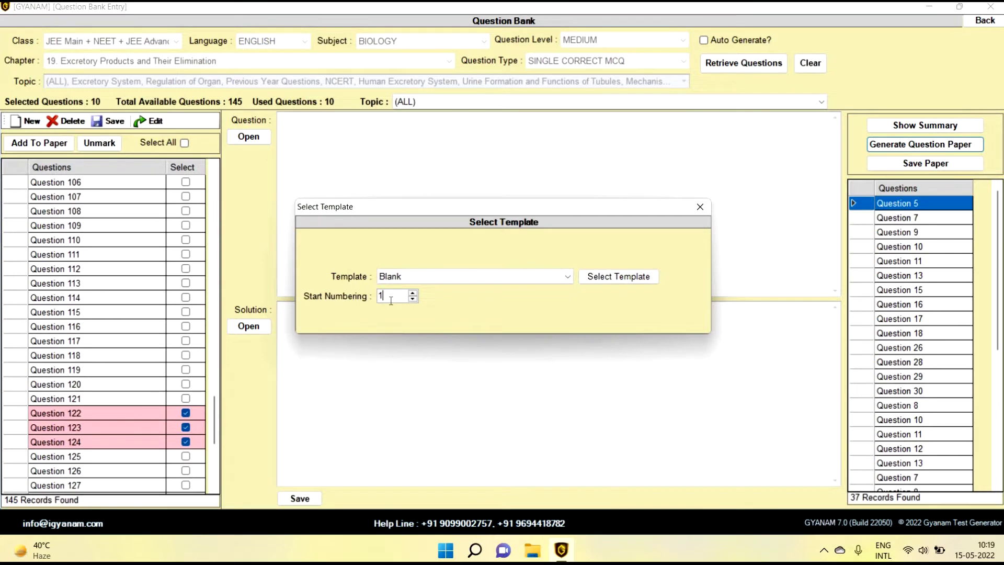
left_click(607, 278)
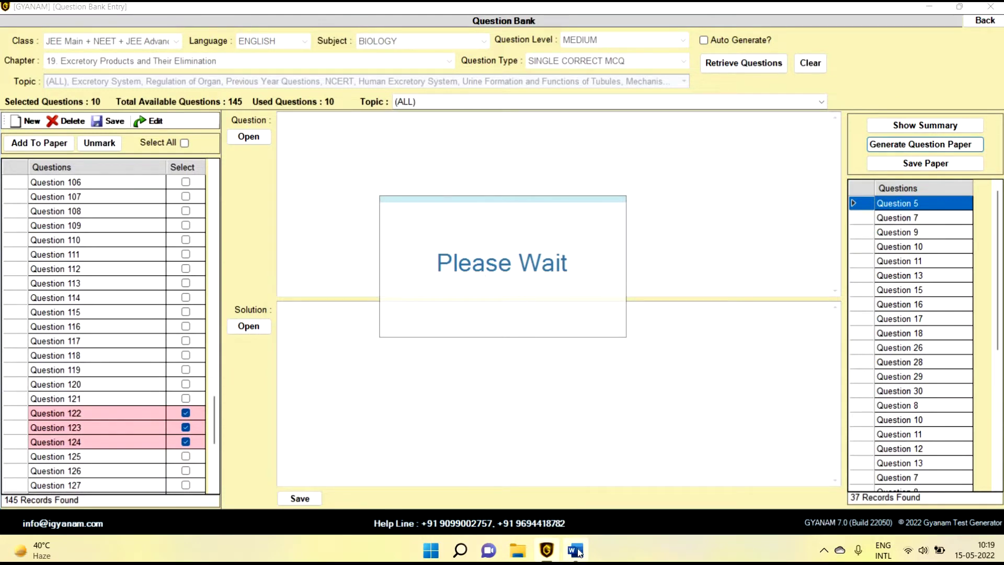
- Switch to the generated Word document, maximize it, and review the numbered questions through to the last page
left_click(571, 487)
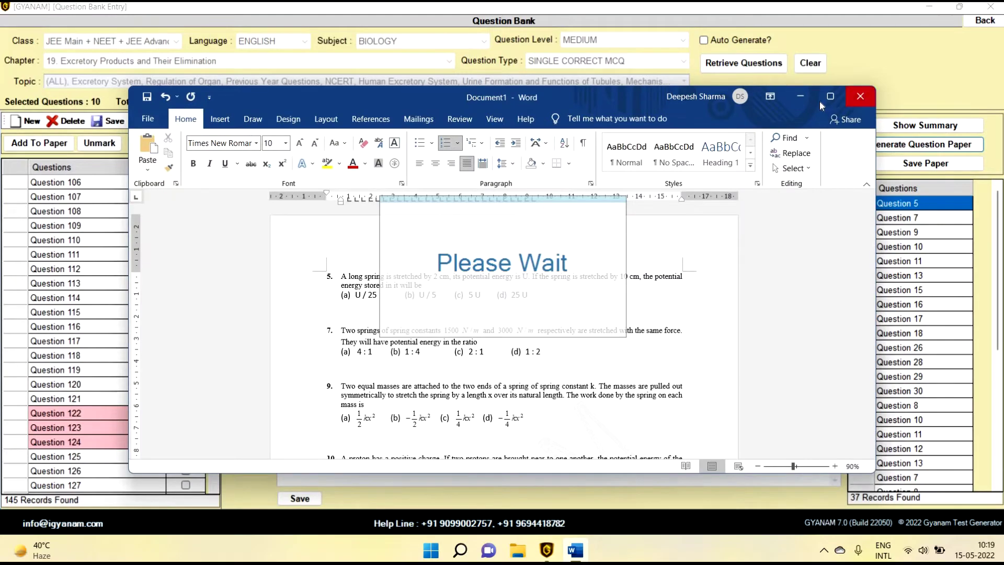
left_click(830, 97)
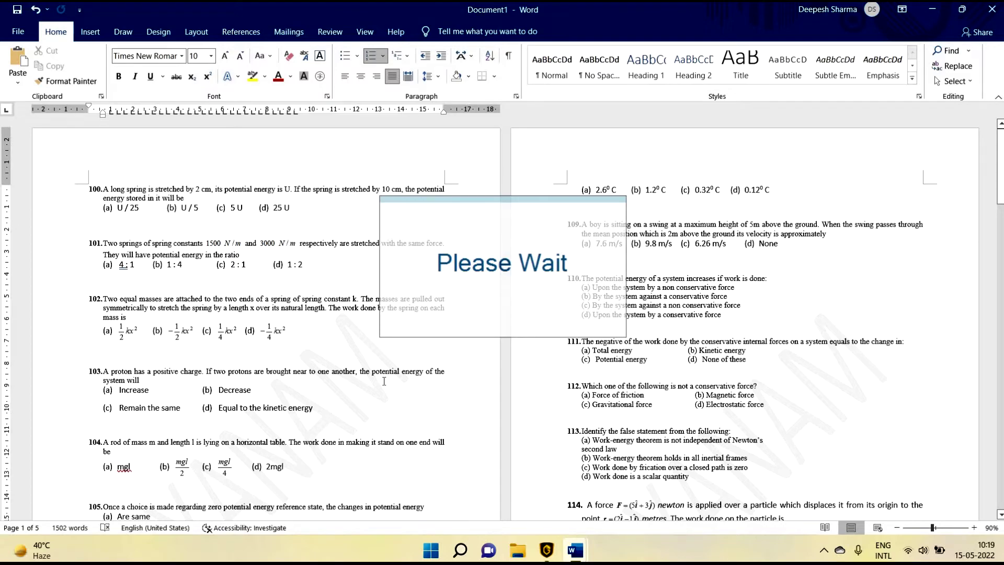
scroll(382, 380, "down", 15)
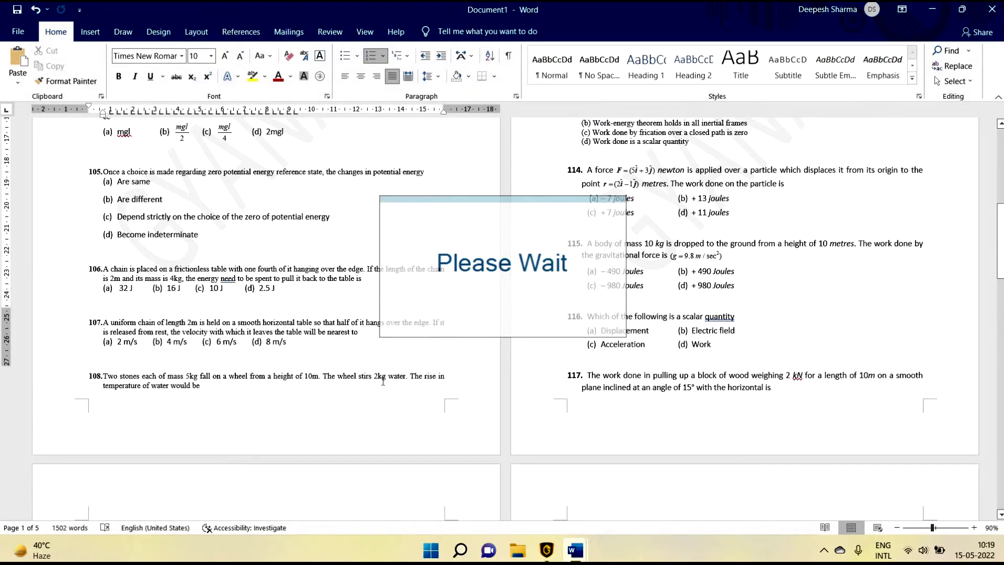
scroll(383, 381, "down", 15)
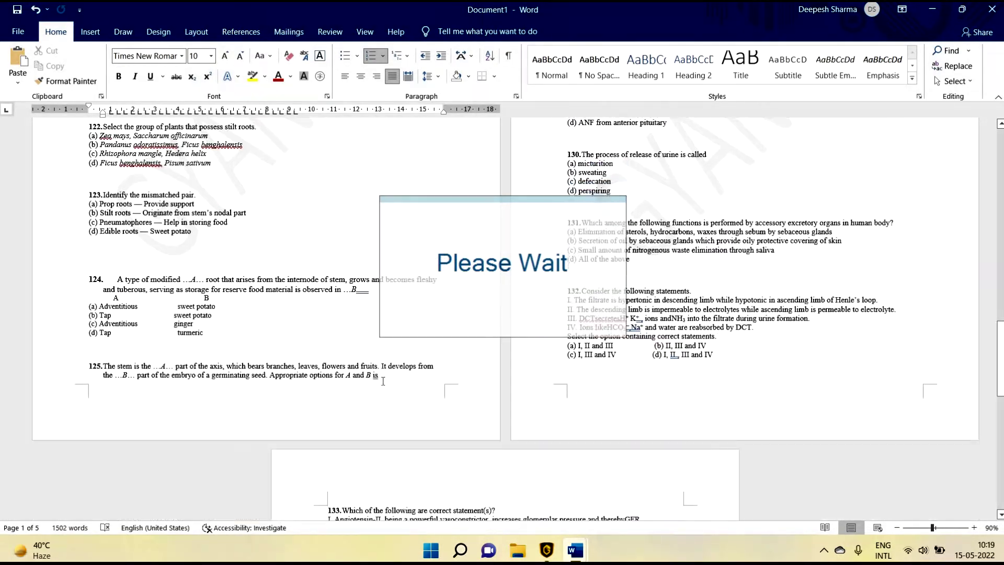
scroll(383, 380, "down", 15)
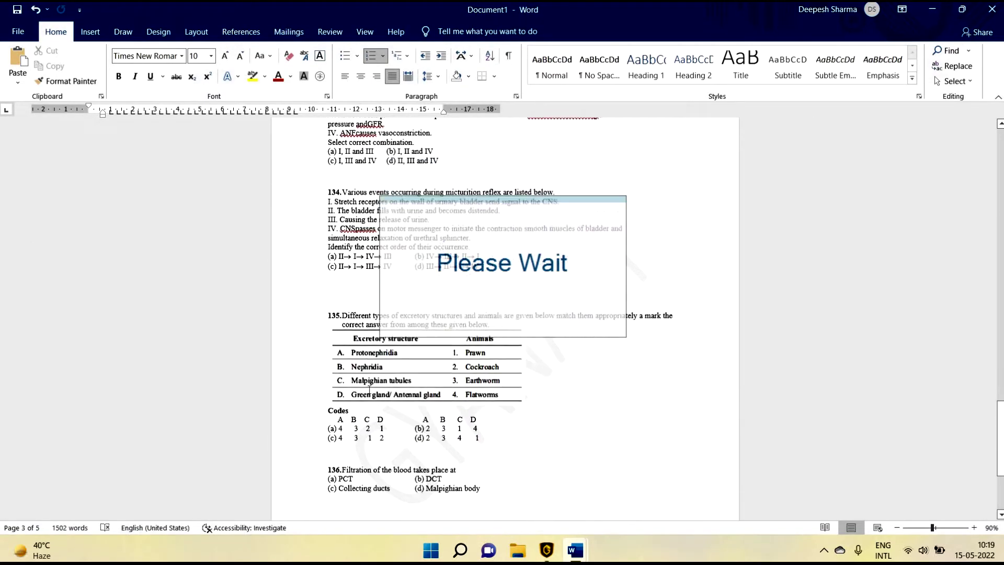
- Review the end of the question paper, return to its first page, and enlarge the view to 110%
scroll(335, 386, "down", 2)
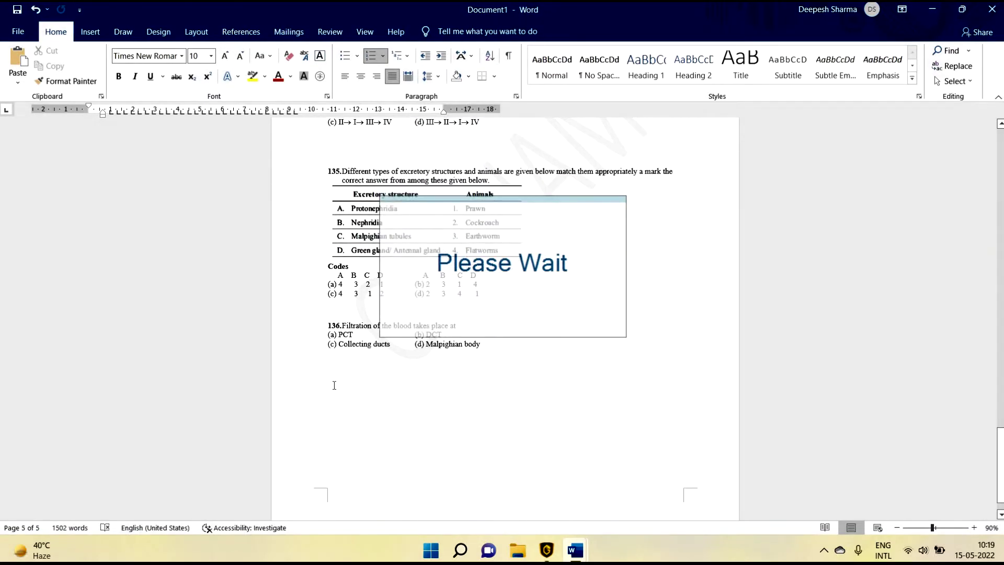
scroll(334, 385, "up", 15)
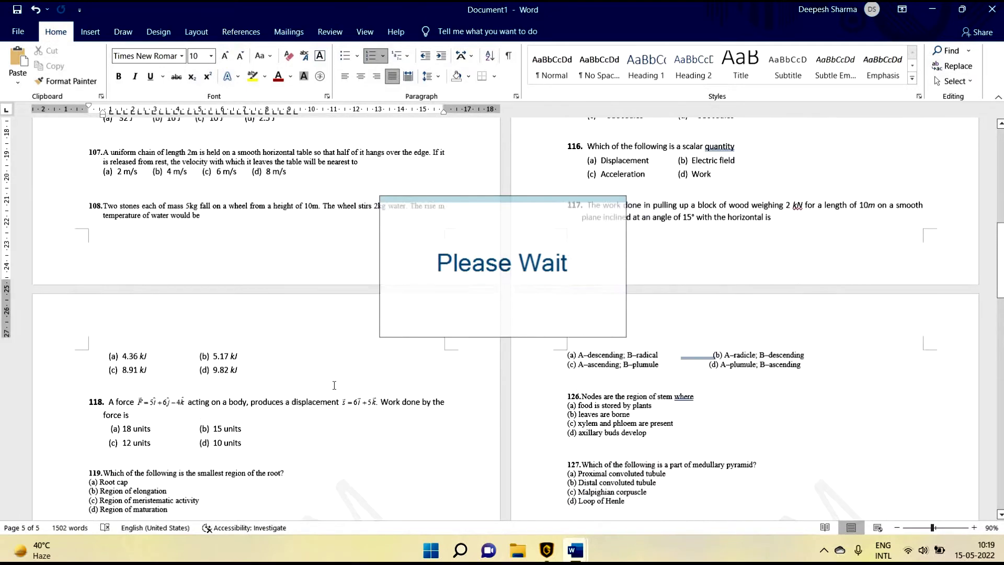
scroll(334, 385, "up", 12)
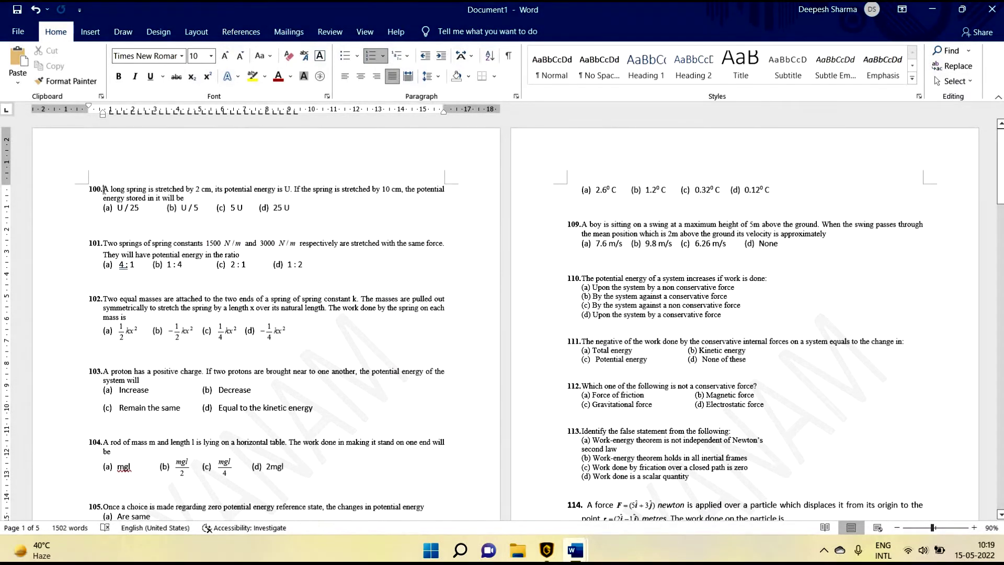
left_click(974, 528)
left_click(974, 527)
scroll(407, 250, "down", 1)
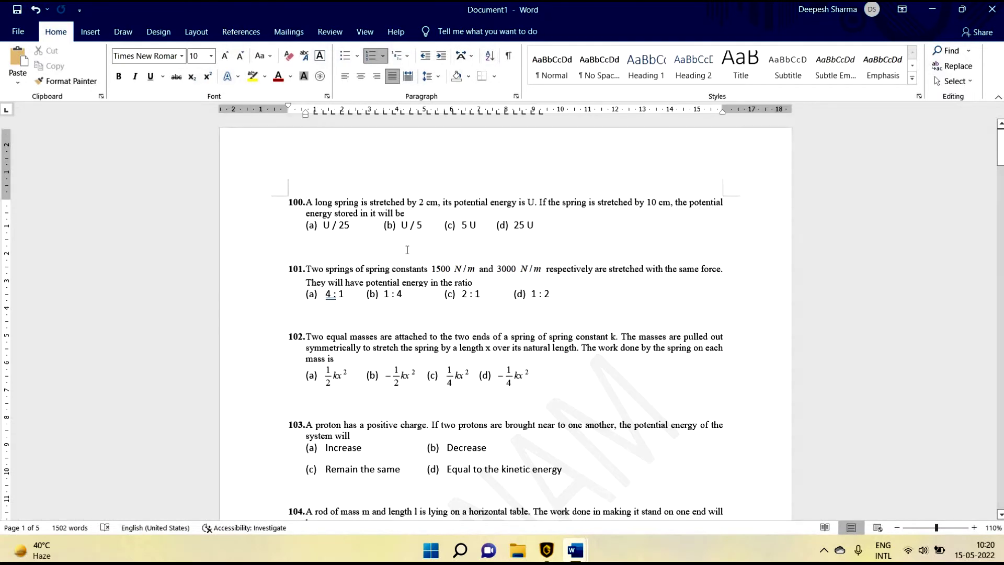
- Switch to the solutions in Document2, view them at 100%, and review them through the answer list on the last page
mouse_move(575, 550)
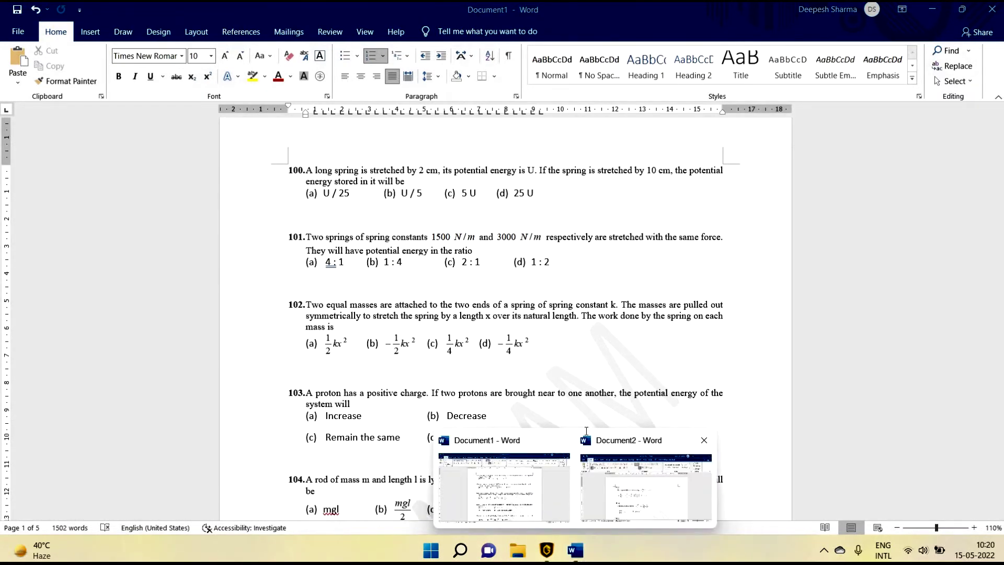
left_click(634, 469)
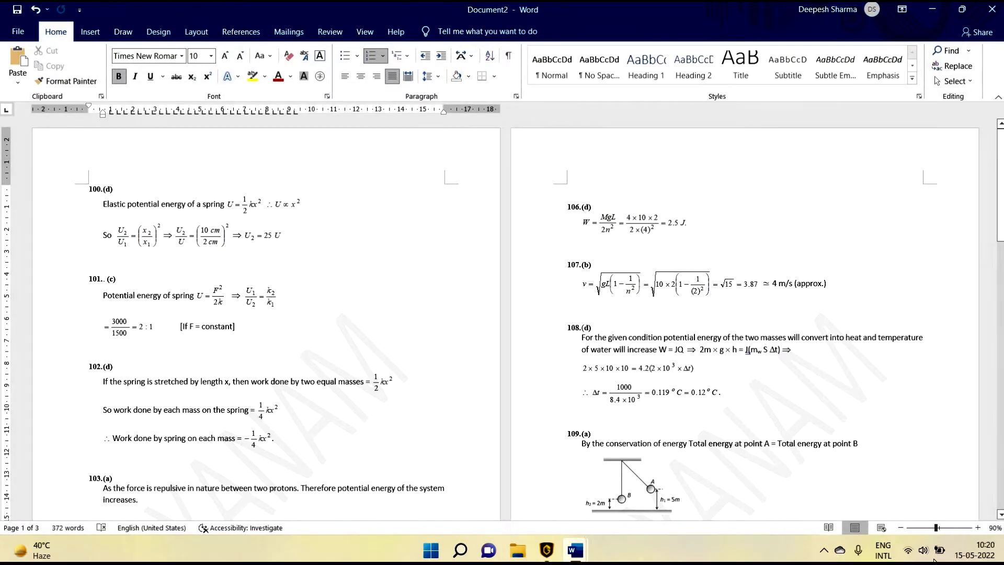
left_click(978, 528)
left_click(994, 528)
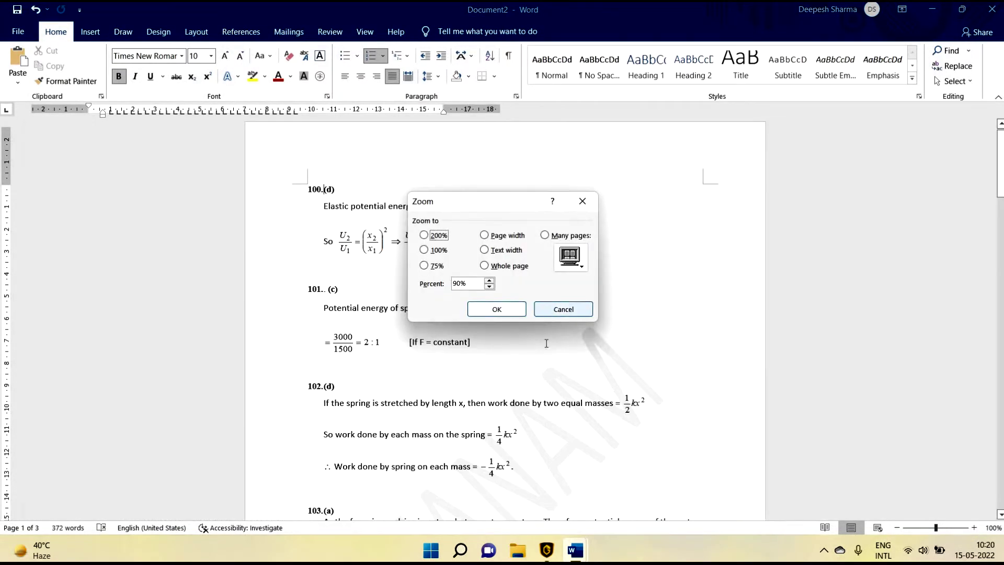
key("Escape")
scroll(546, 345, "down", 15)
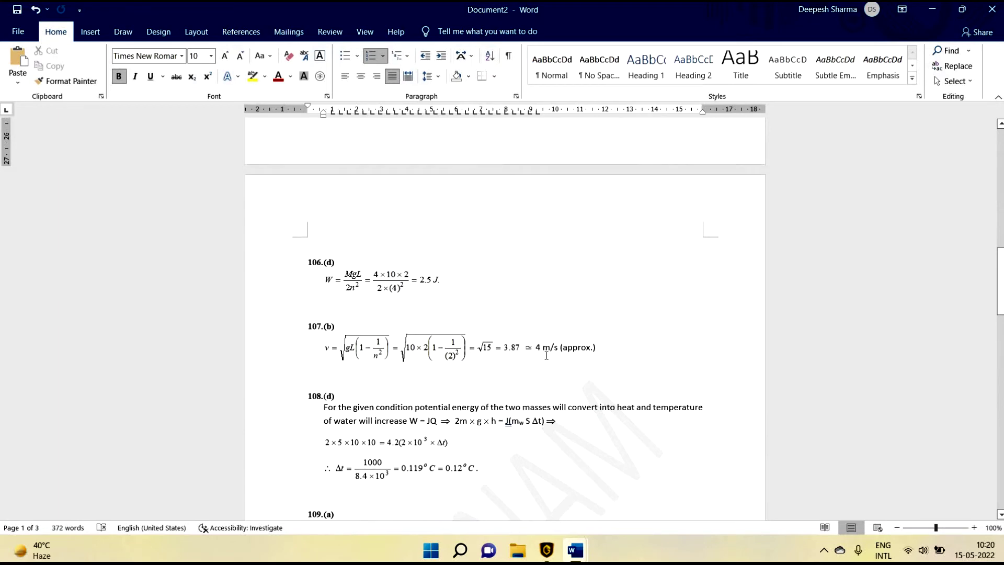
scroll(546, 355, "down", 20)
scroll(324, 288, "down", 2)
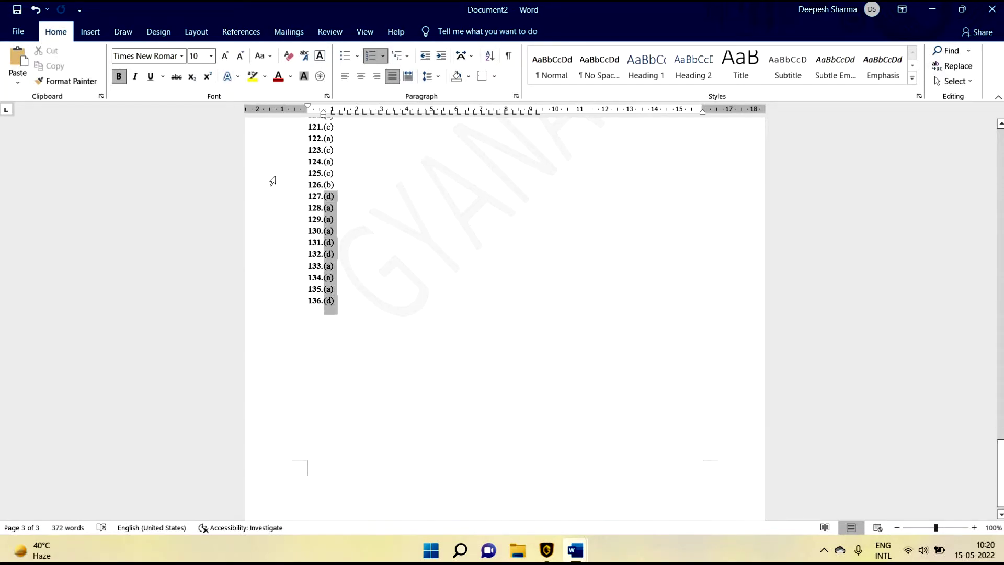
left_click_drag(272, 180, 273, 172)
left_click(632, 332)
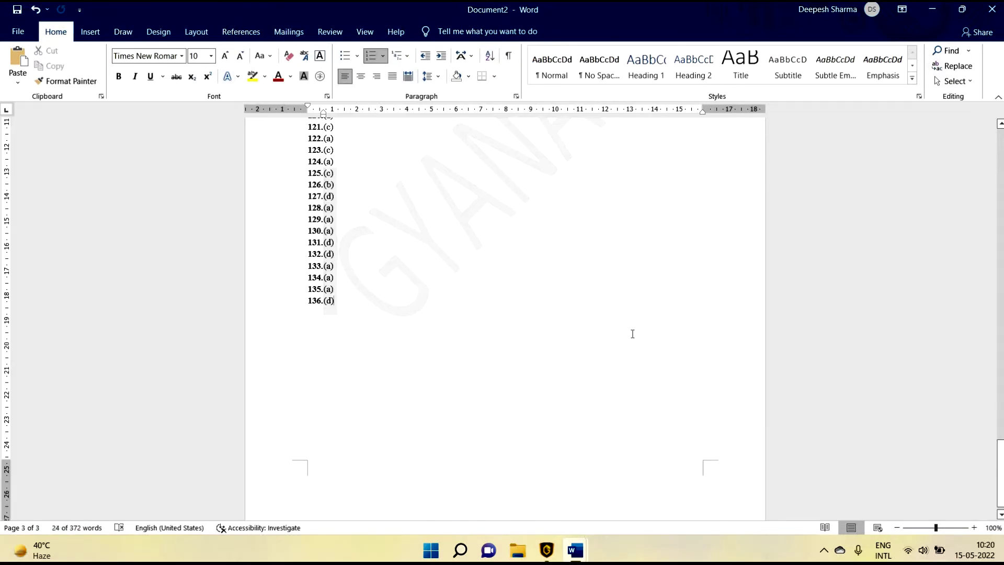
- Switch to GYANAM and save the selected questions as a paper named "demo 15" in the category "demo"
left_click(548, 549)
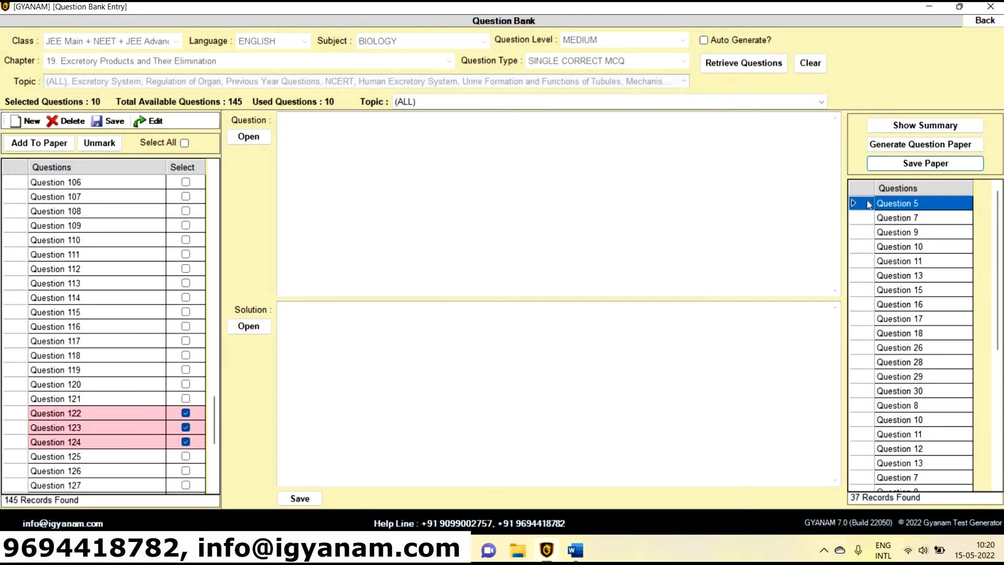
left_click(898, 164)
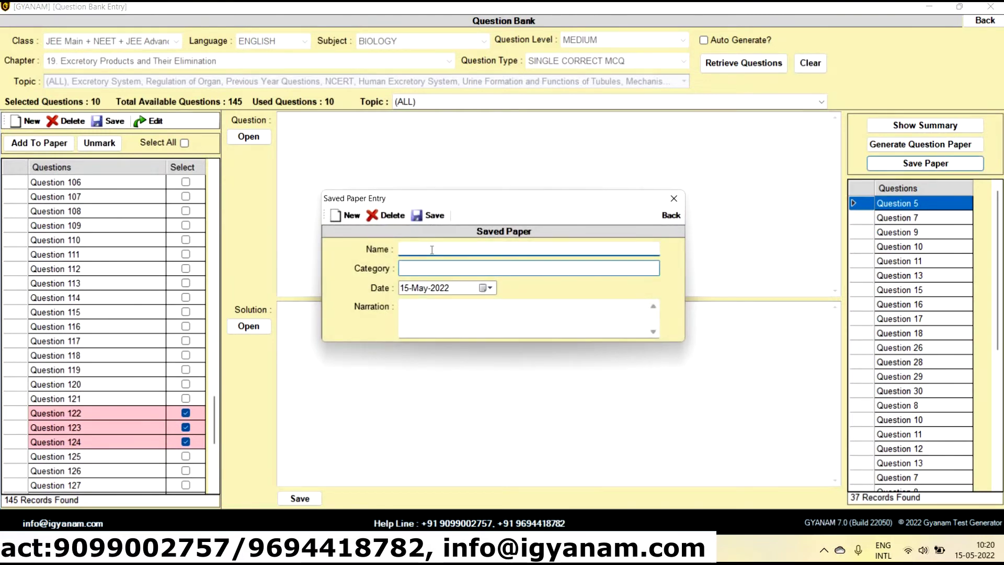
type("demo 15")
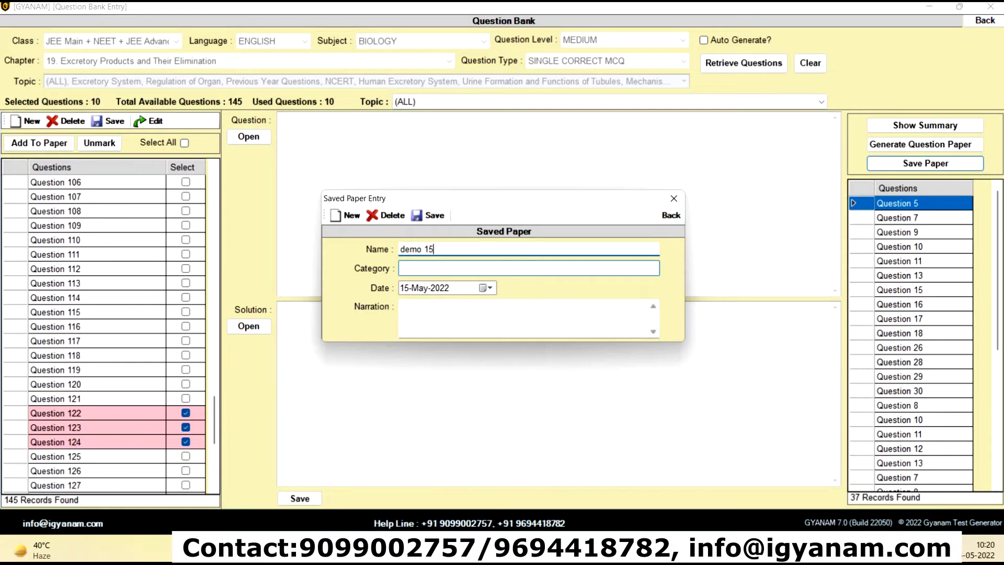
left_click(434, 270)
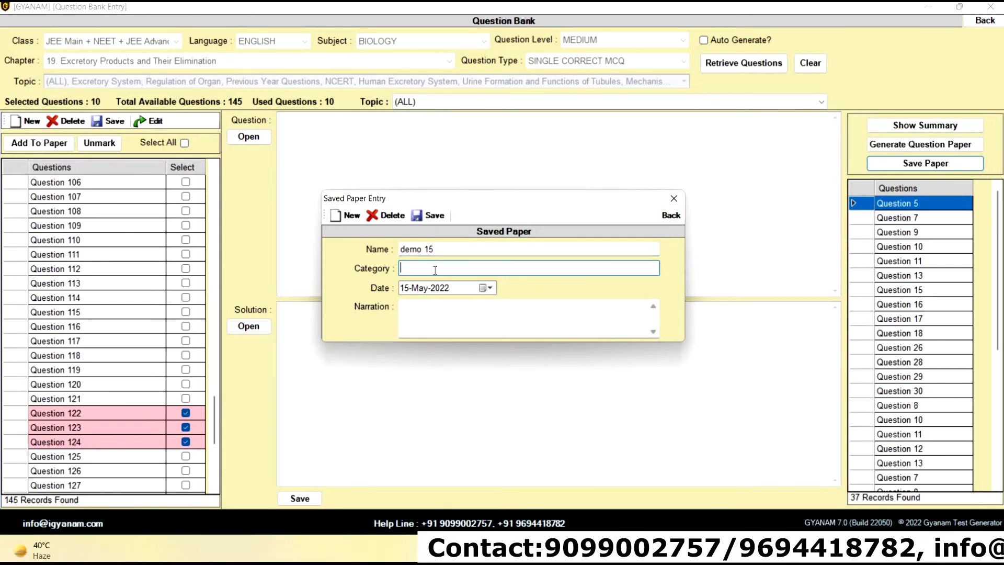
type("demo")
left_click(443, 311)
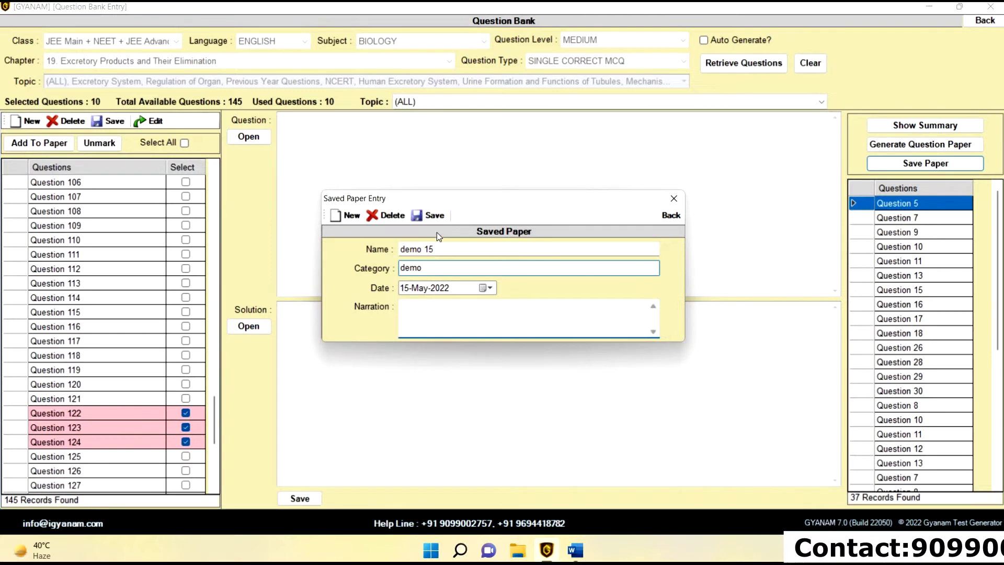
left_click(435, 216)
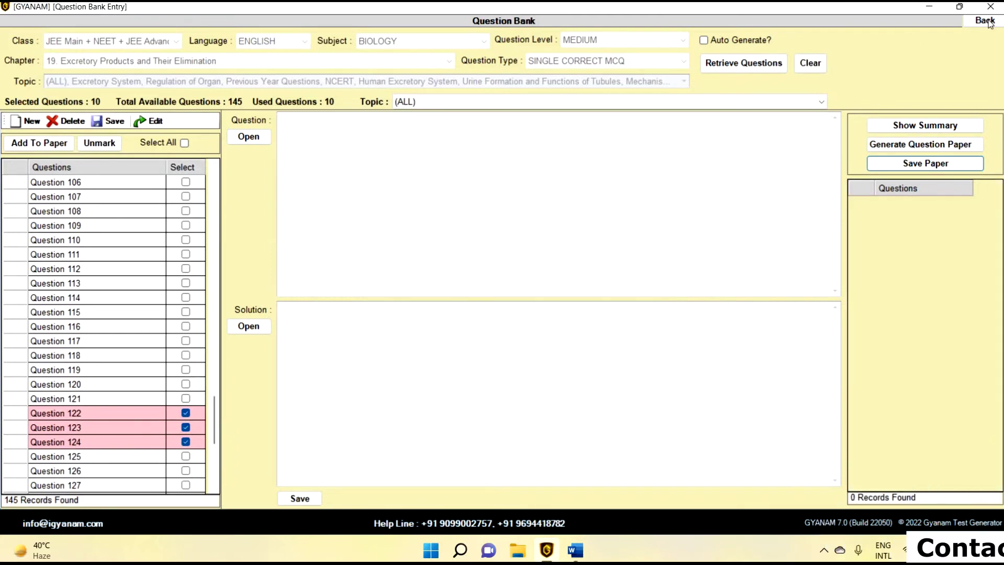
- Leave the question bank for the saved paper list and select the demo 15 paper
key("Escape")
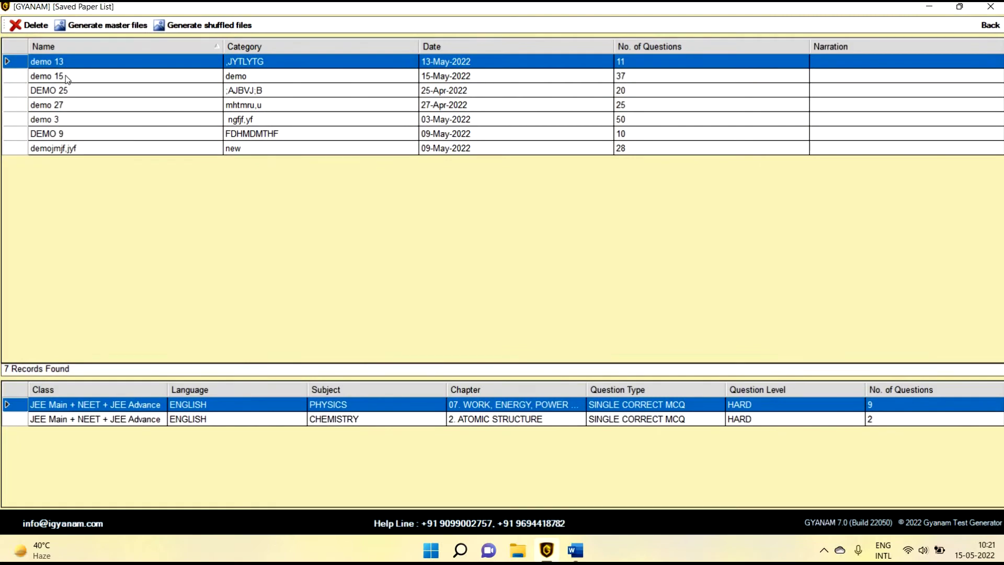
left_click(67, 79)
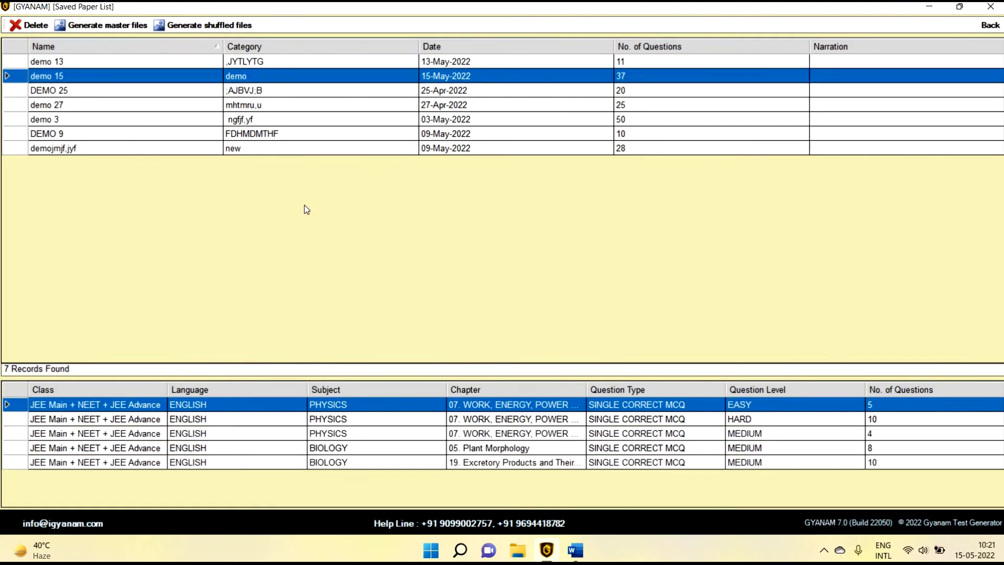
- Go through the demo 15 paper's physics and biology entries, checking chapter, question type, level and number of questions
left_click(361, 419)
key("Down")
key("Down")
key("Down")
key("Up")
key("Up")
key("Up")
key("Up")
key("Down")
key("Down")
key("Down")
key("Down")
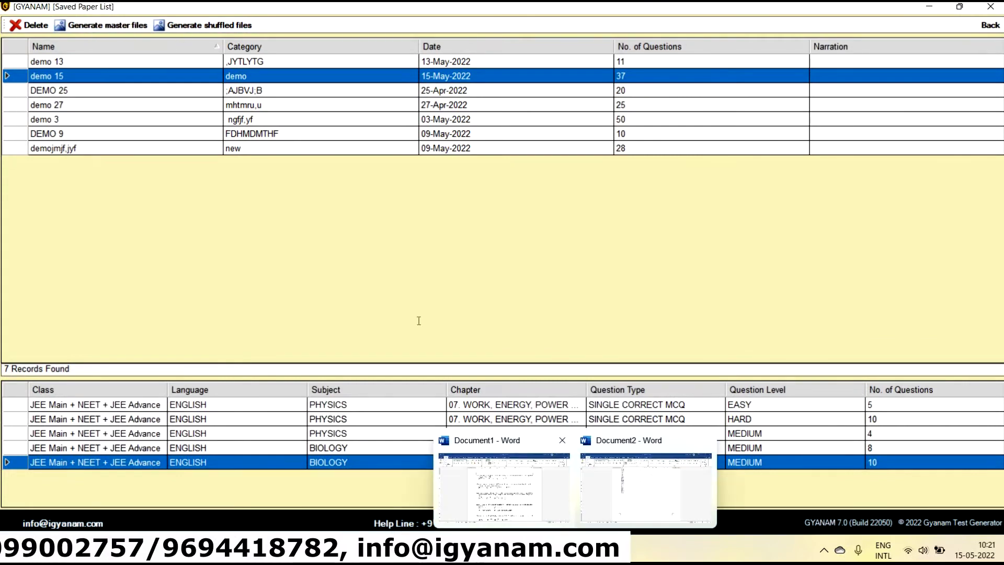
- Switch to the original question paper in Word, Document1, and select its entire content
left_click(504, 486)
scroll(417, 273, "up", 1)
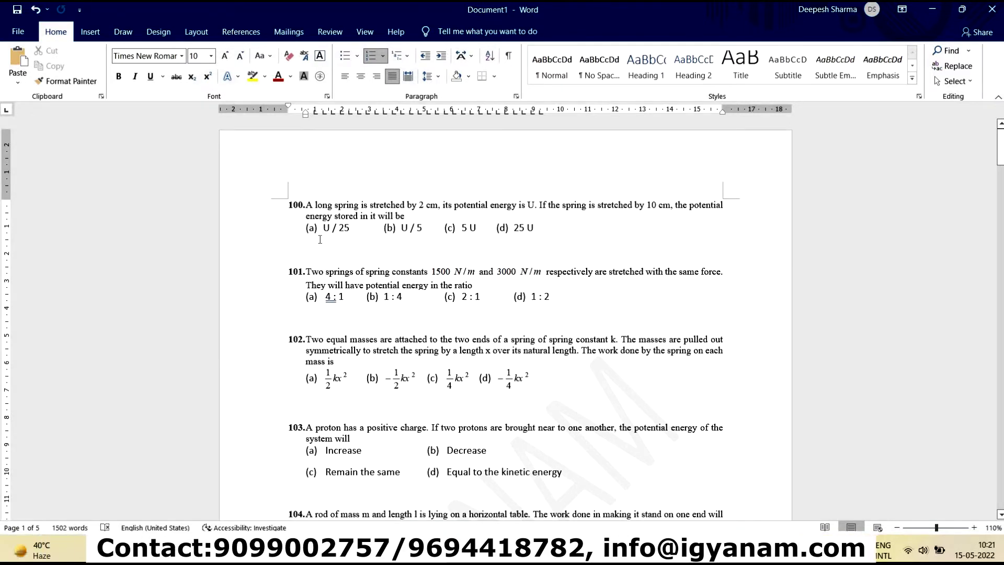
key("ctrl+a")
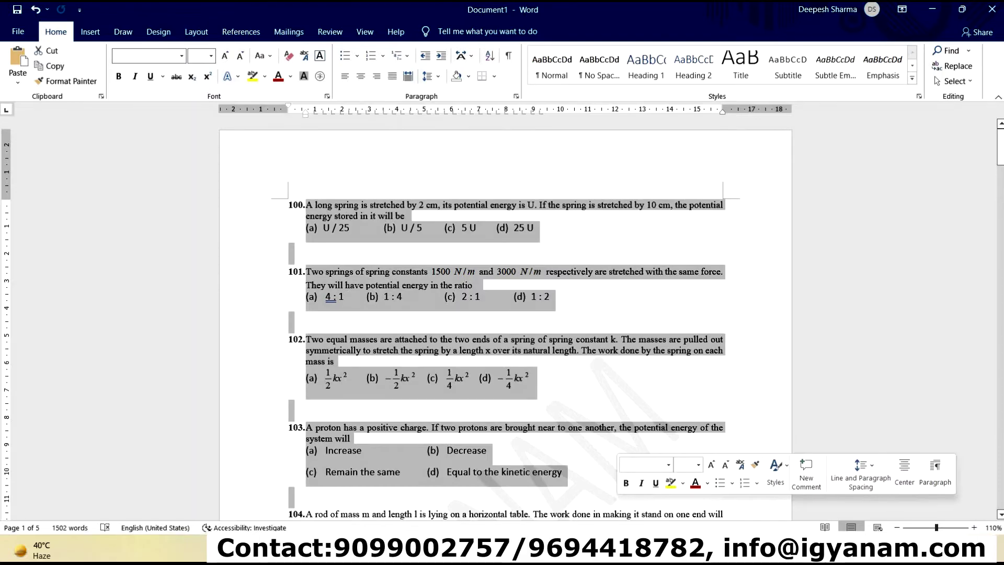
- Switch back to GYANAM and generate shuffled files of demo 15 with the GYANAM template, starting the numbering at 1
left_click(546, 549)
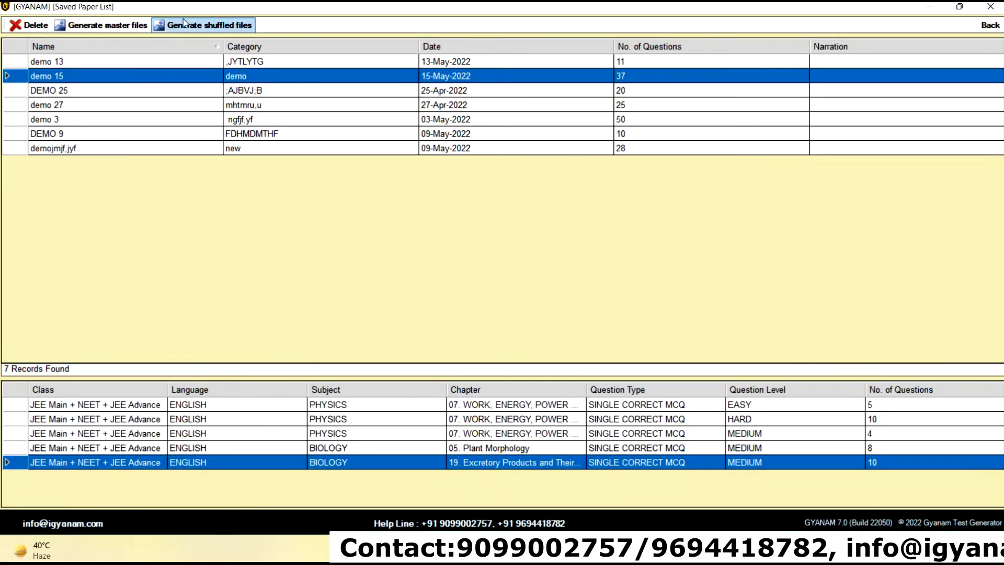
left_click(184, 23)
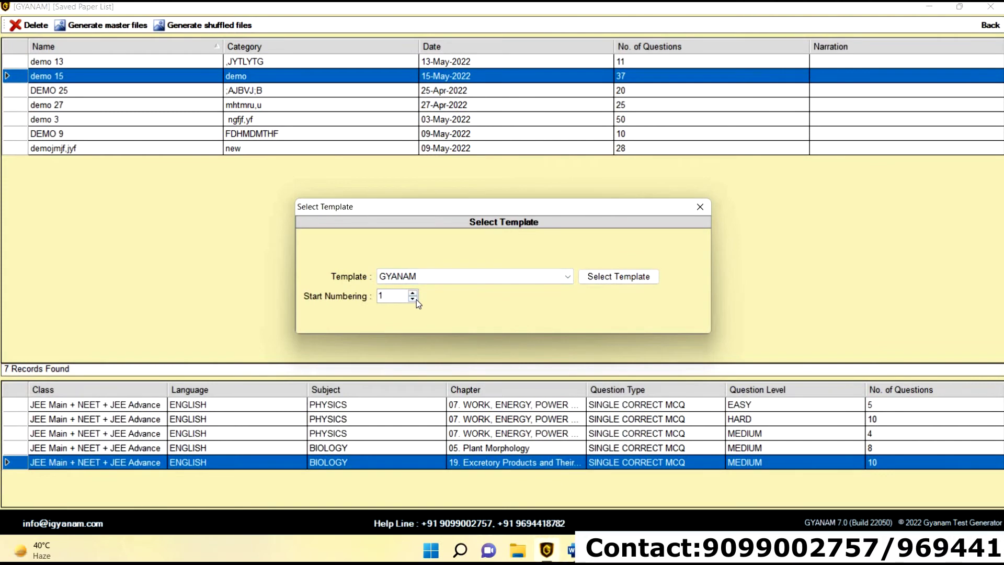
left_click(610, 277)
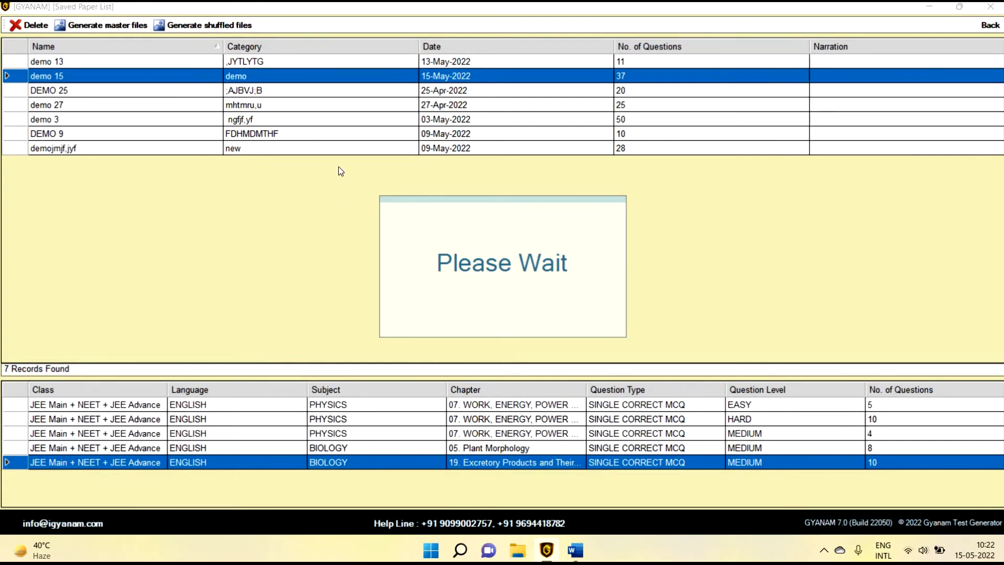
- Open the shuffled paper Document3 in Word, maximize it, and compare its question order with the original in Document1
mouse_move(577, 556)
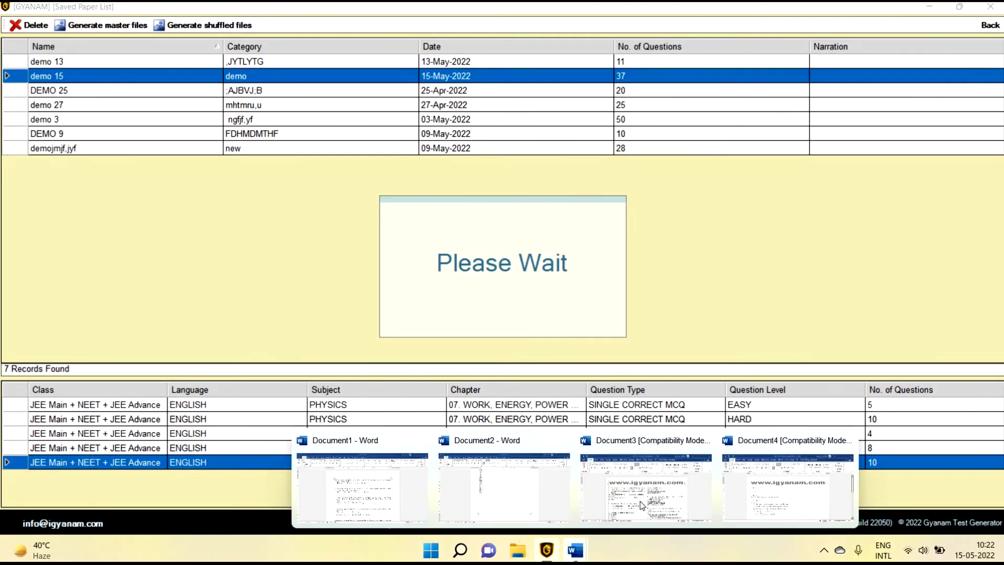
left_click(640, 501)
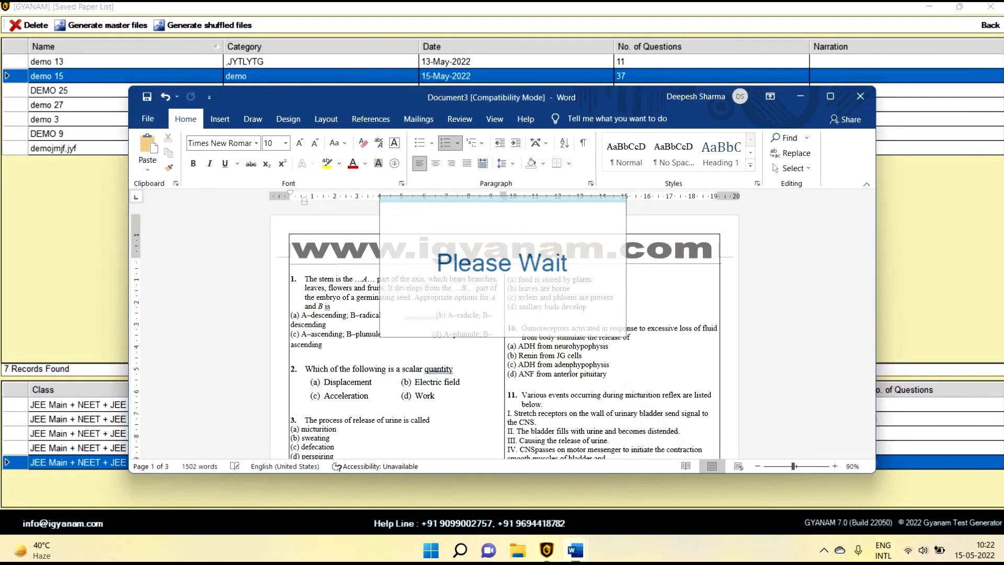
left_click(830, 95)
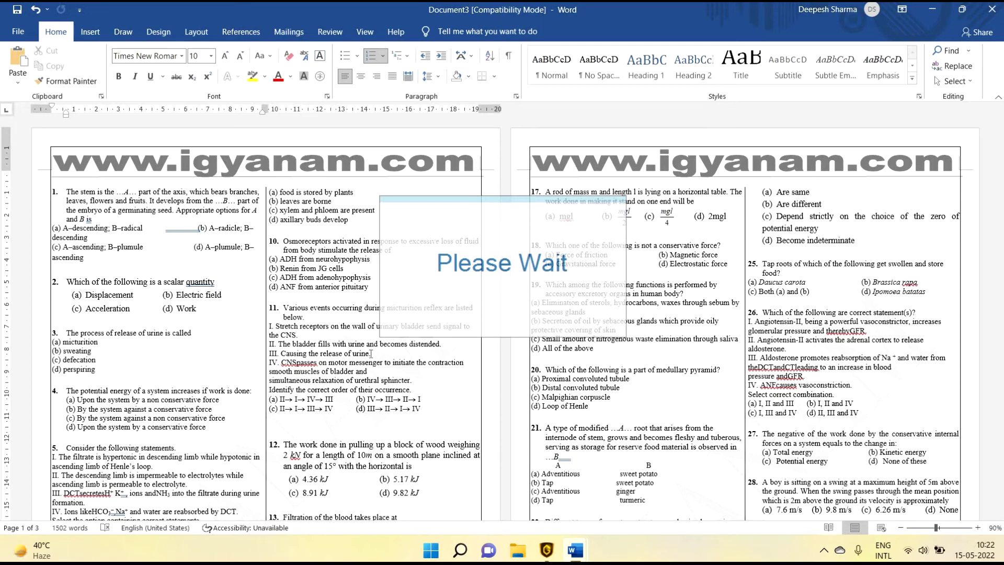
left_click(575, 550)
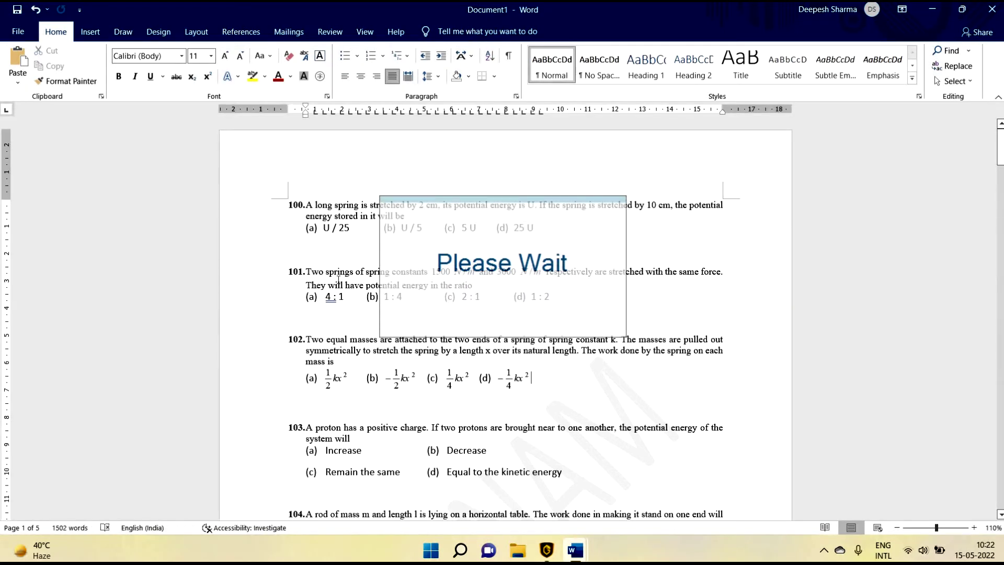
mouse_move(575, 550)
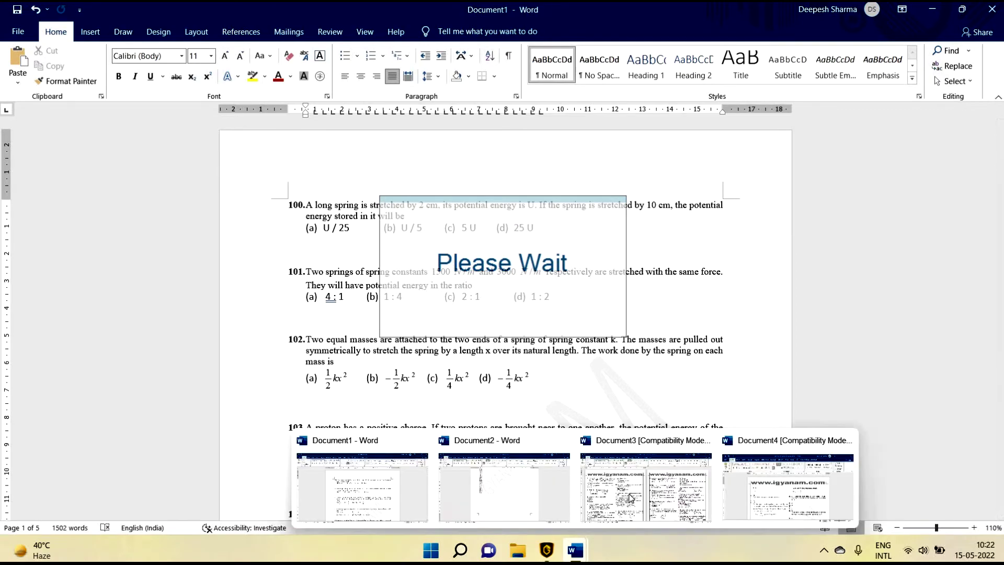
left_click(646, 492)
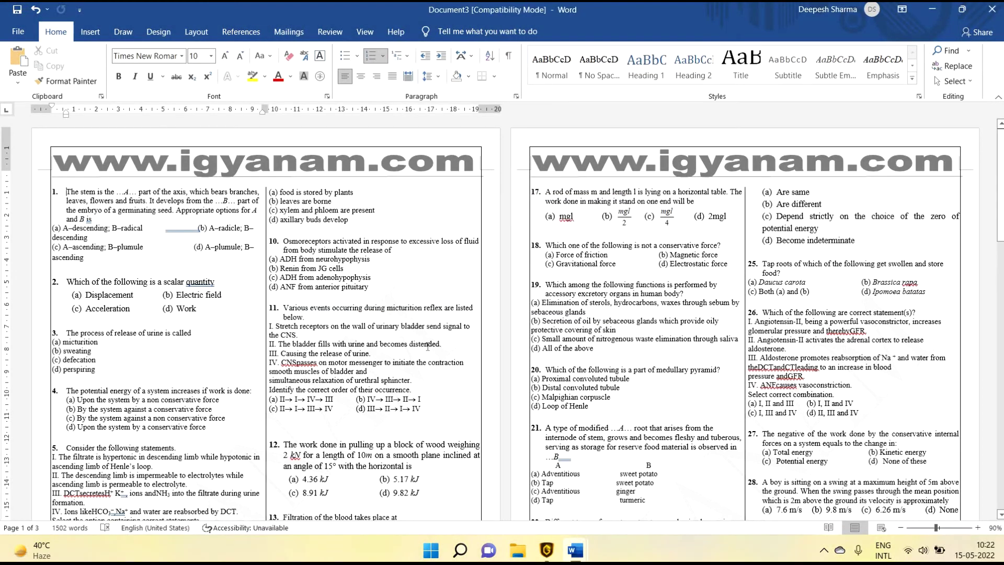
- Review the shuffled paper's mixed physics and biology questions through the last page and return to the first page
scroll(428, 346, "down", 5)
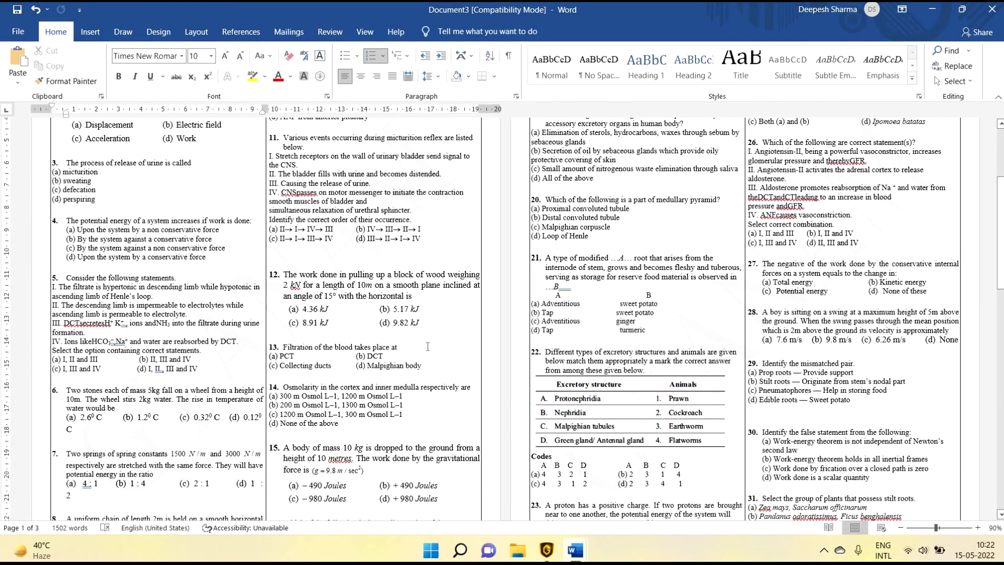
scroll(428, 347, "up", 2)
scroll(428, 348, "down", 5)
scroll(428, 348, "down", 15)
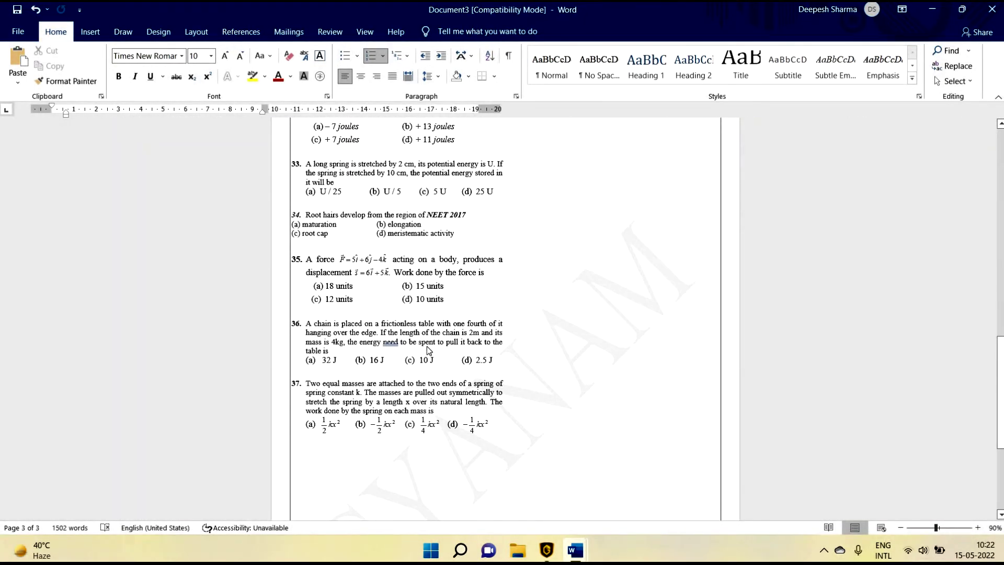
scroll(428, 349, "up", 15)
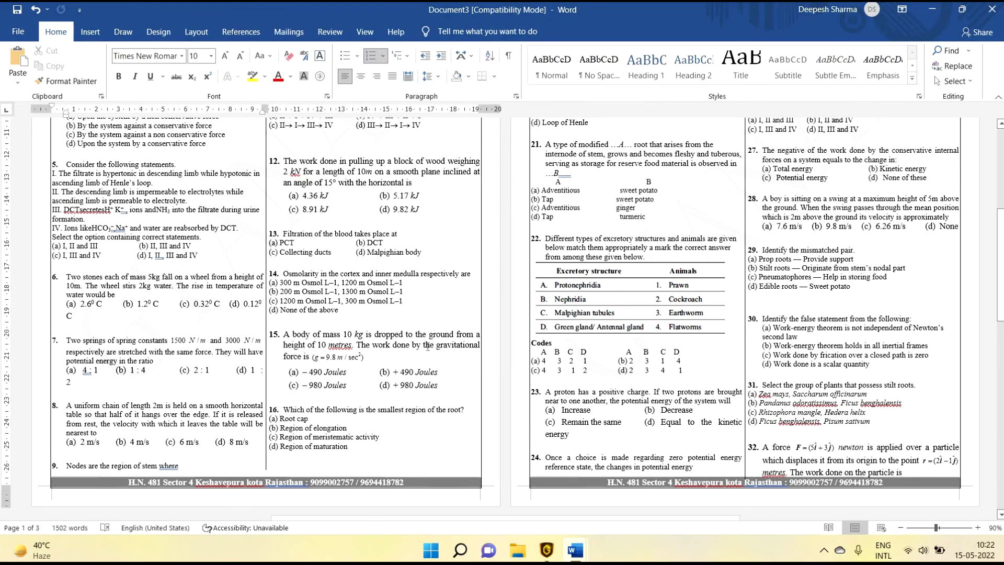
scroll(428, 346, "up", 10)
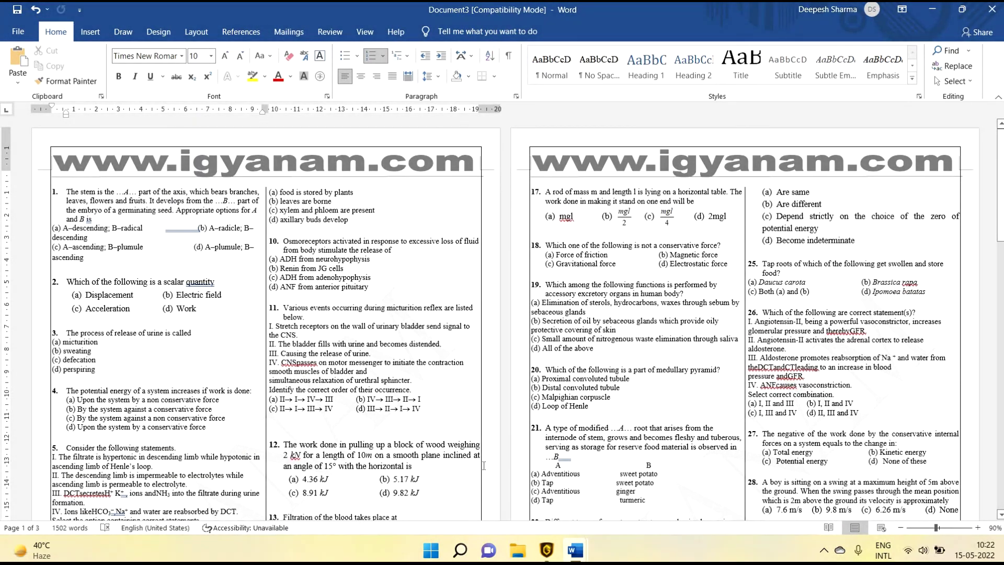
- Open the shuffled solutions in Document4, maximize the document, and review its answers
mouse_move(575, 550)
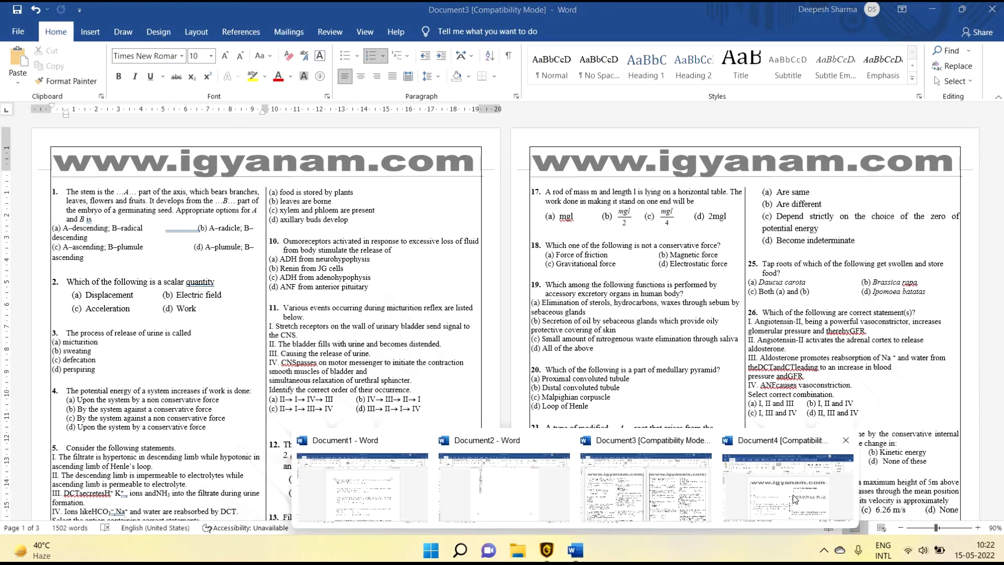
left_click(793, 495)
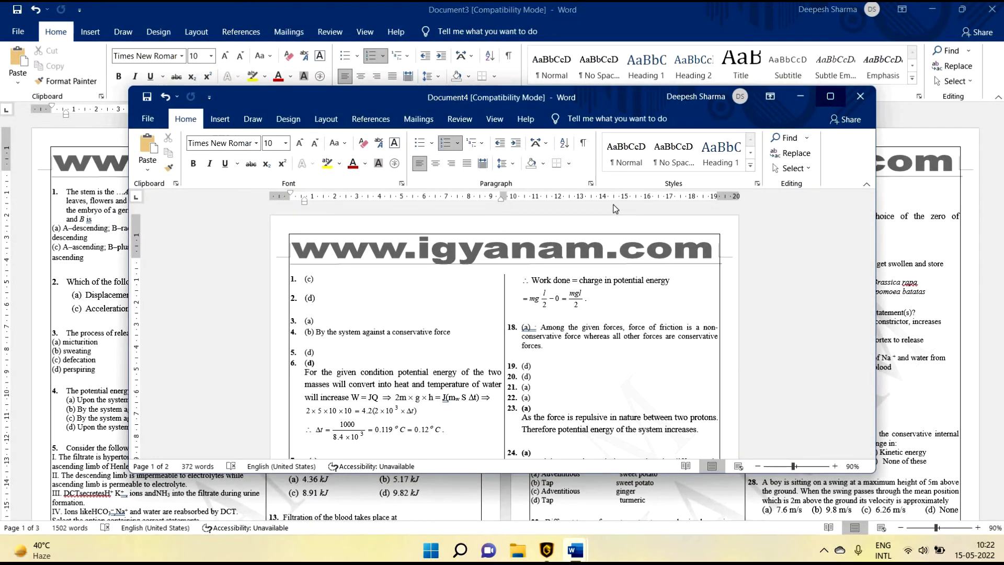
left_click(830, 96)
scroll(366, 314, "down", 3)
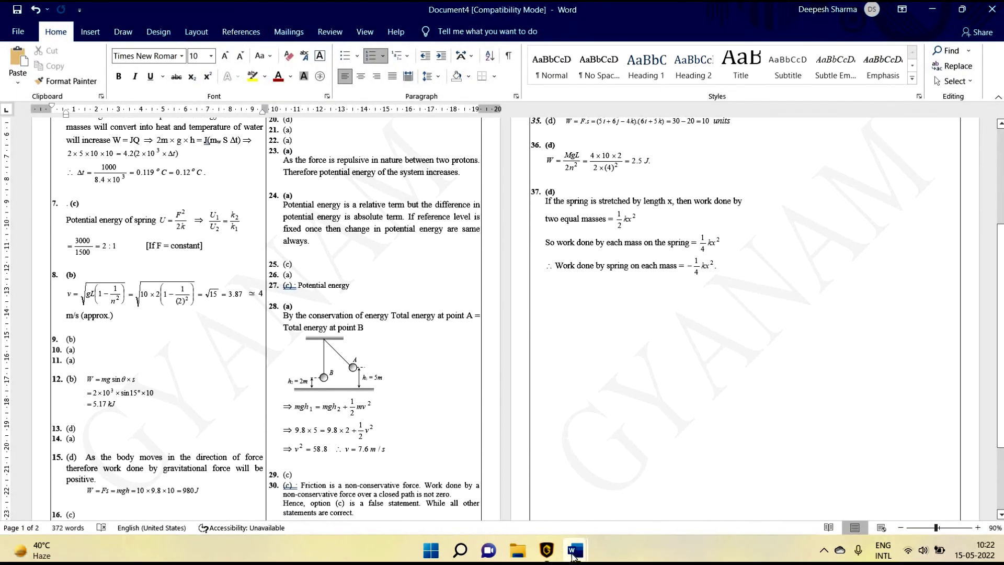
- View the original paper Document1 and its answer key Document2 for comparison, and return to the shuffled paper Document3
mouse_move(576, 552)
left_click(363, 486)
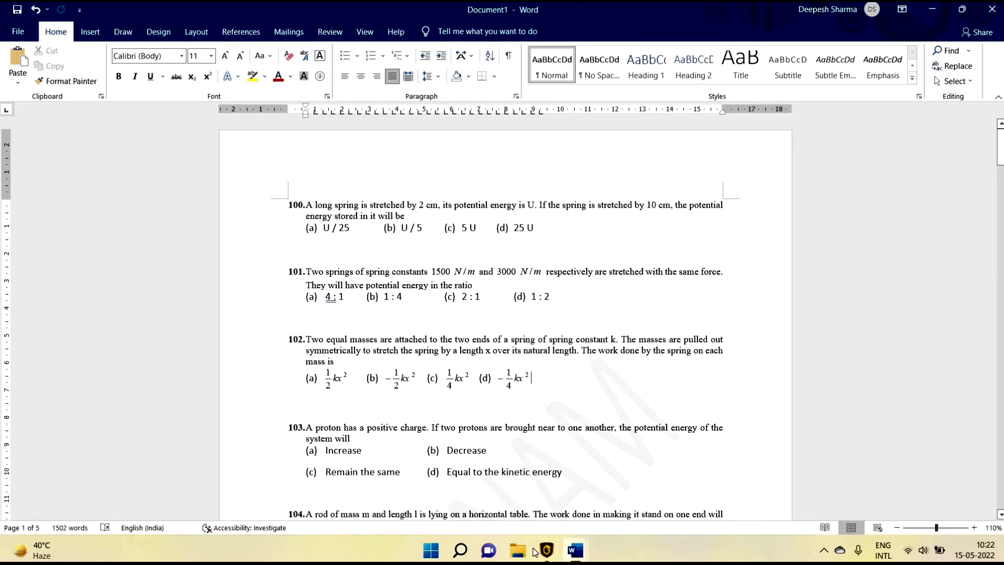
left_click(524, 484)
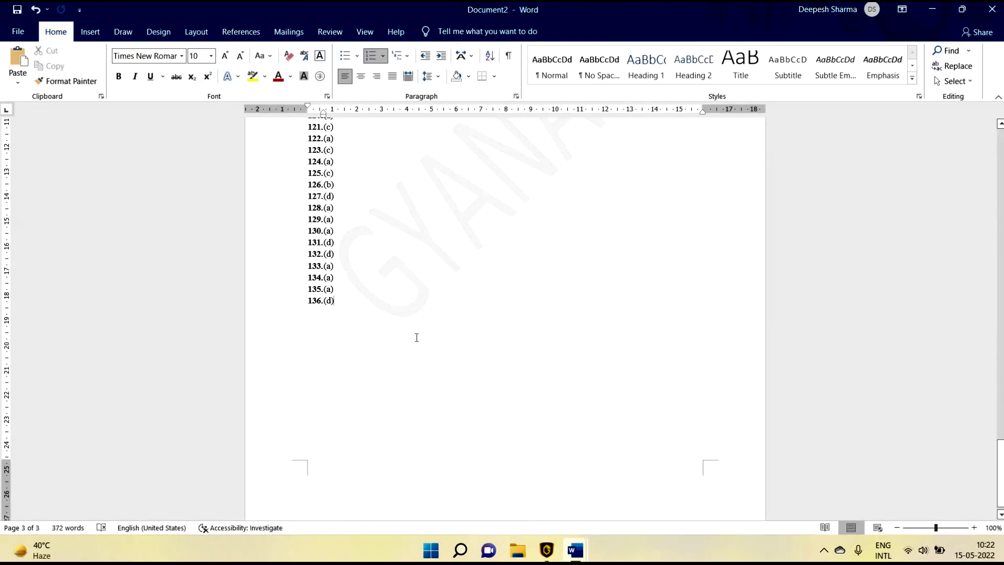
mouse_move(575, 551)
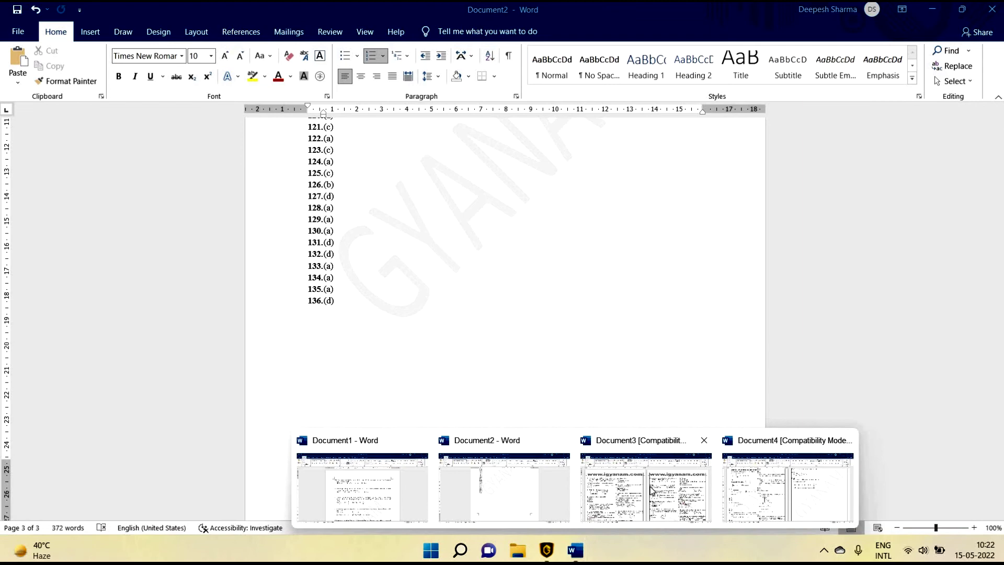
left_click(651, 490)
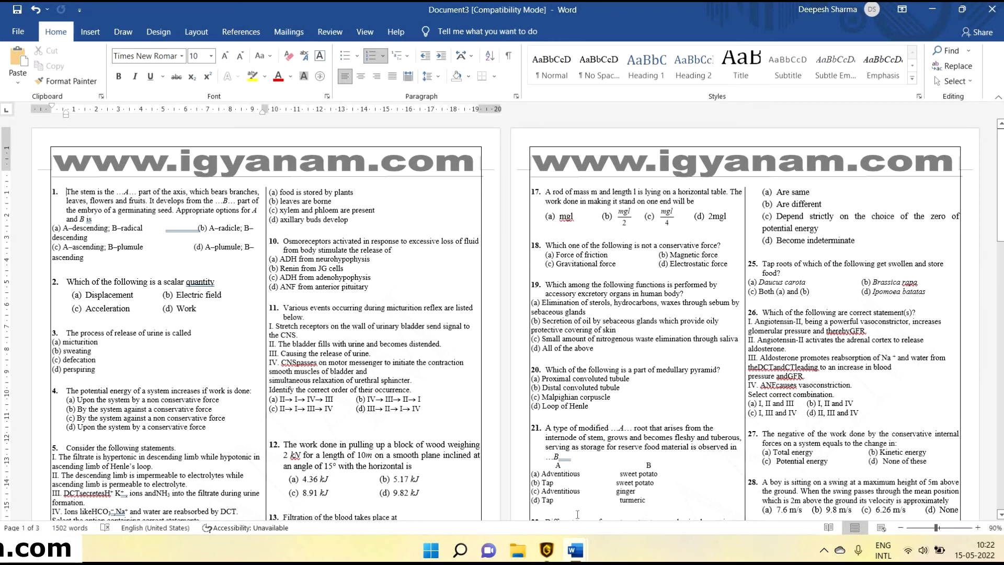
- Select the entire shuffled paper and set its inside paragraph indentation to 0.6 cm so the options align with the question text
left_click(68, 249)
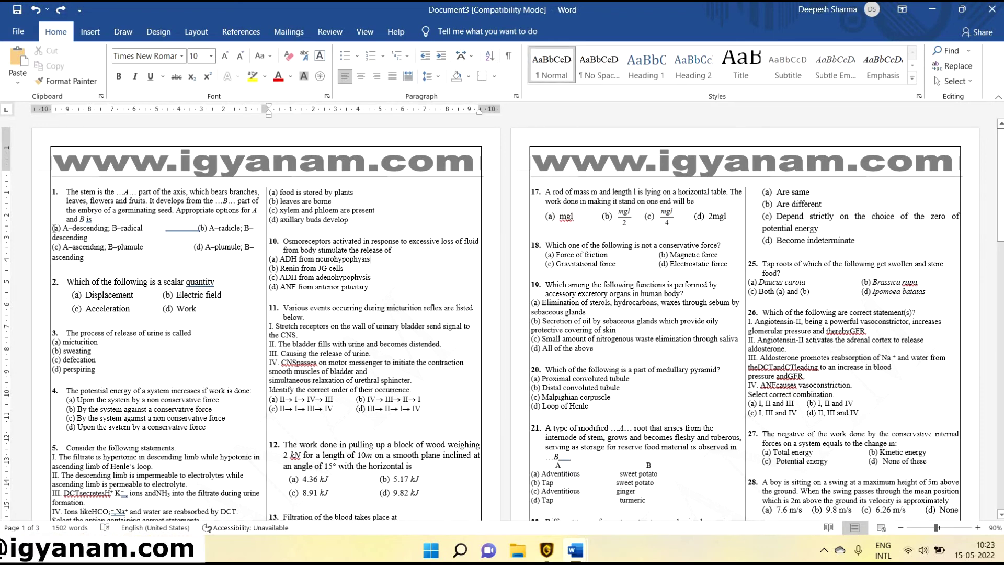
left_click_drag(55, 228, 125, 273)
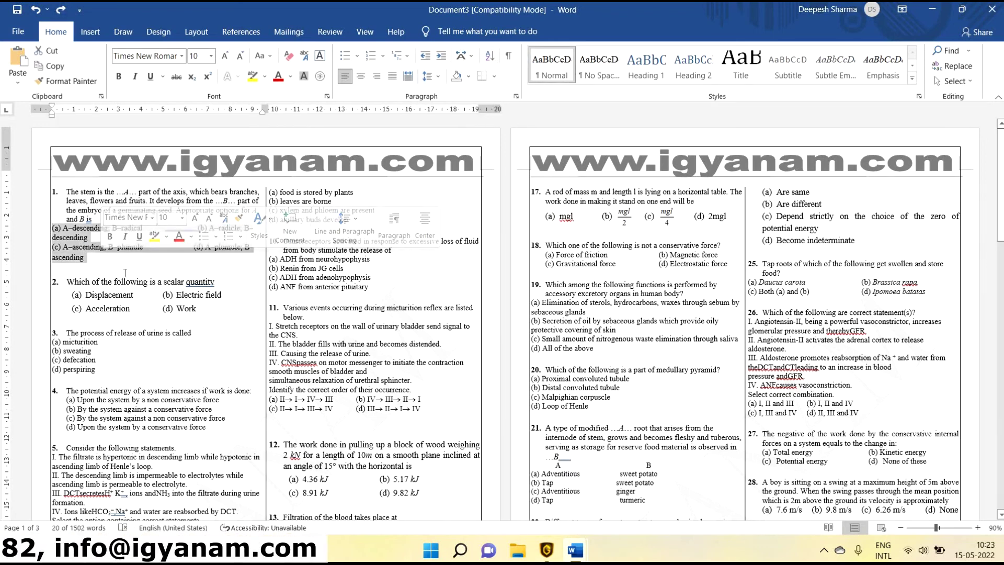
left_click(125, 273)
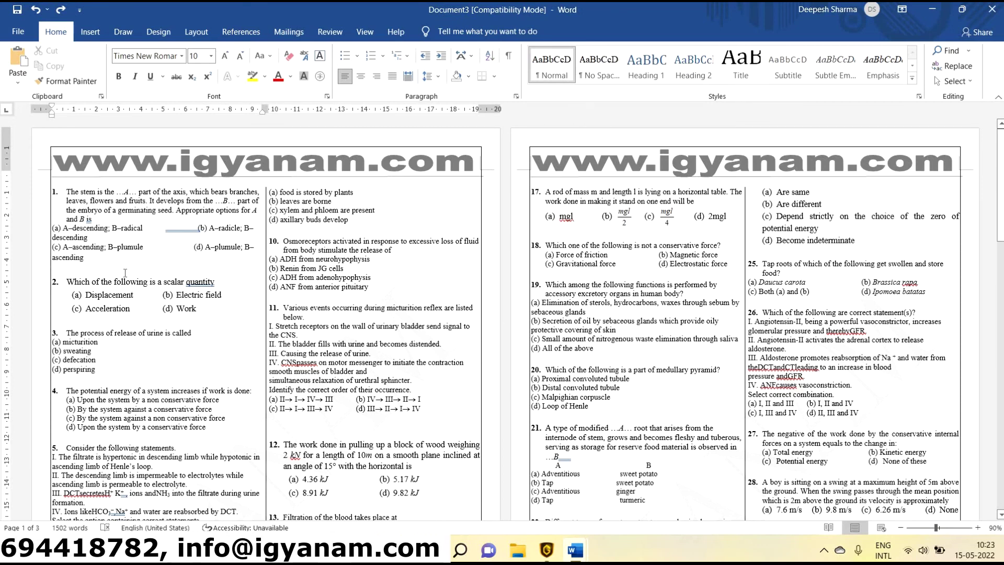
key("ctrl+a")
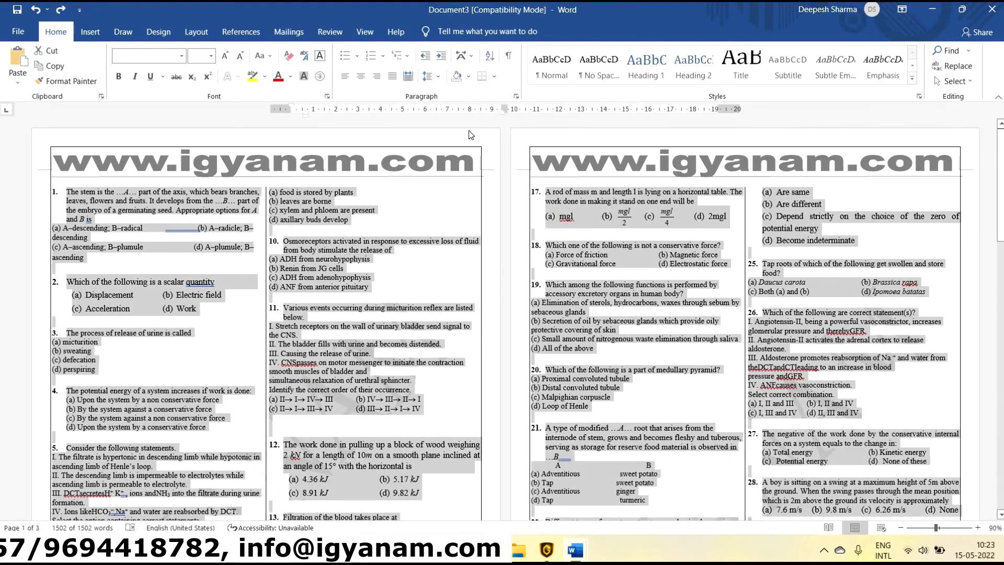
left_click(516, 97)
left_click(697, 246)
type(".6")
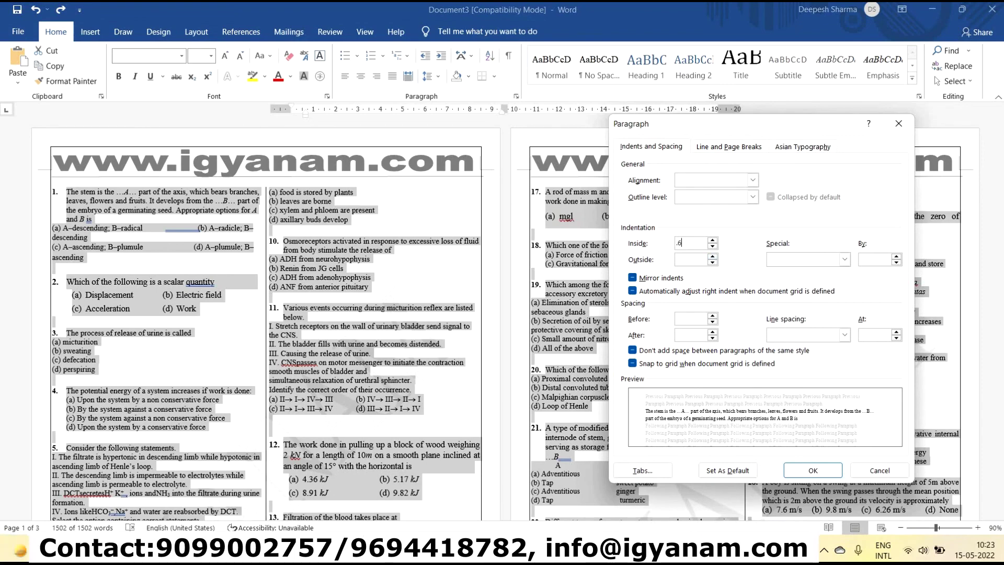
key("Return")
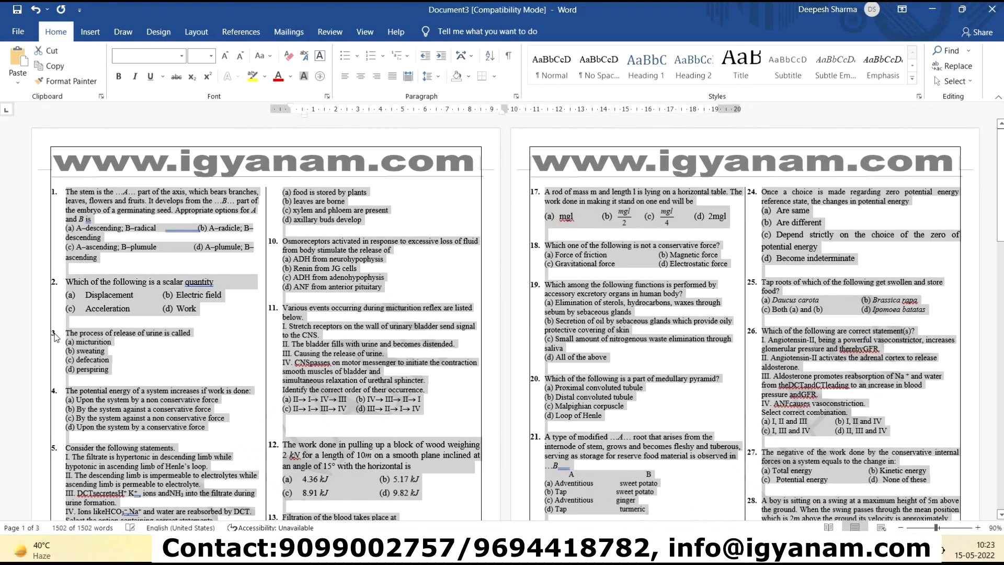
left_click(205, 272)
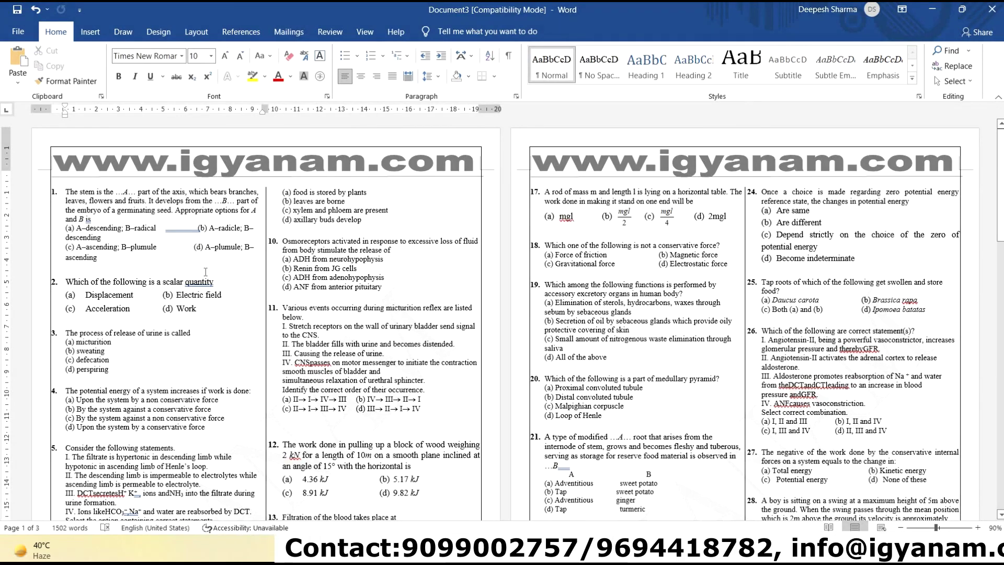
scroll(206, 272, "down", 7)
scroll(206, 269, "up", 5)
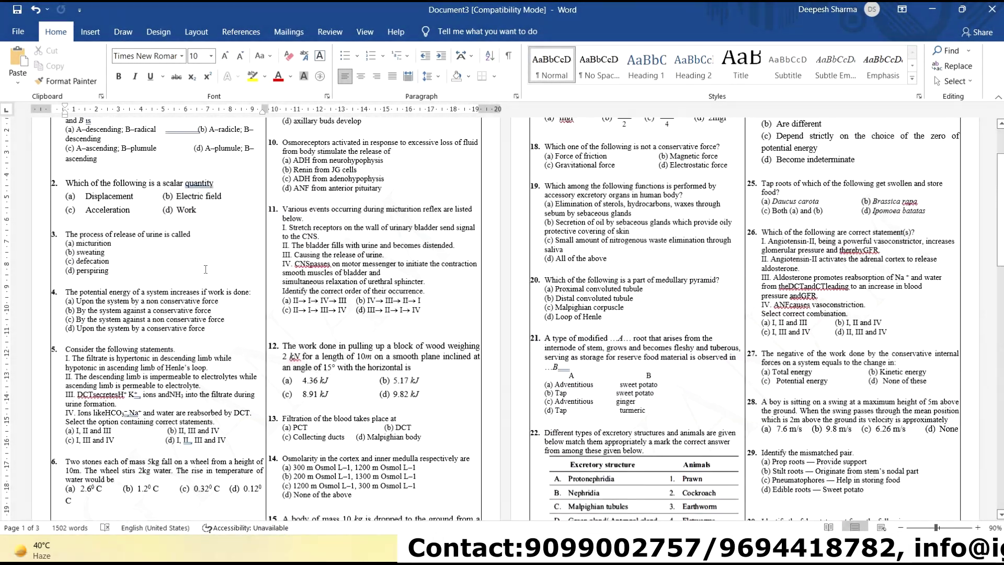
scroll(205, 270, "up", 2)
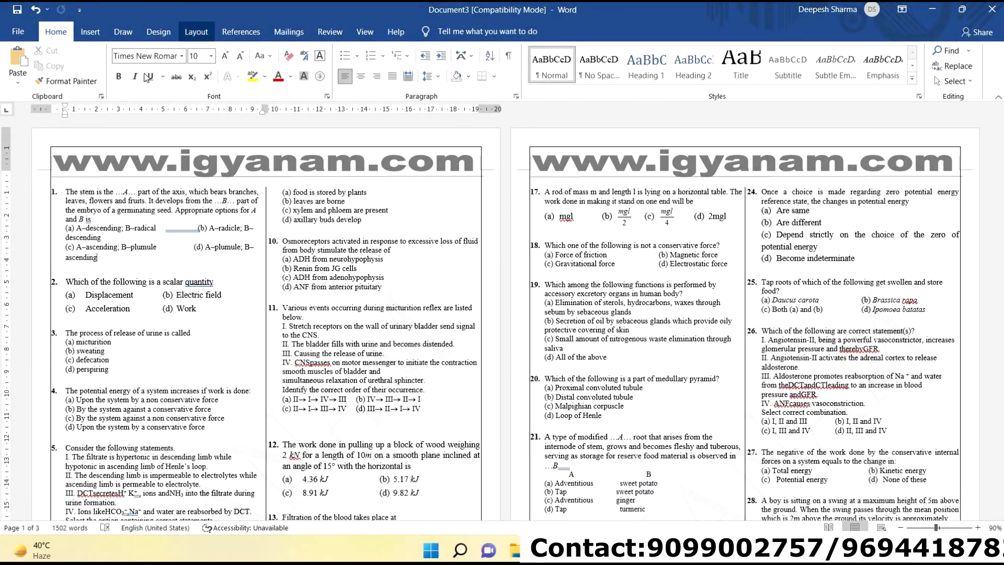
- Change the shuffled paper's layout to one column and check the questions across its pages
left_click(196, 32)
left_click(162, 65)
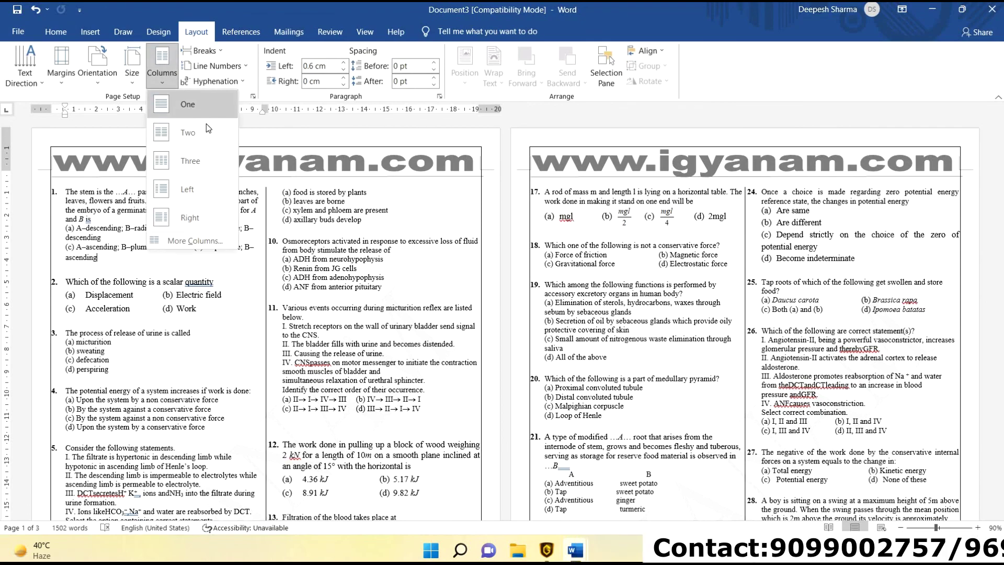
left_click(201, 107)
scroll(502, 314, "down", 10)
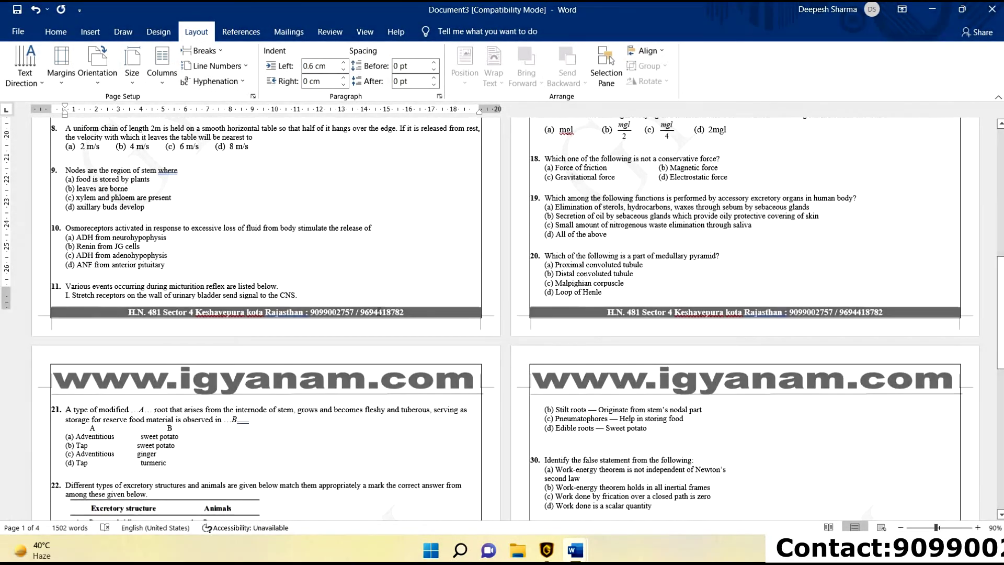
scroll(502, 314, "down", 10)
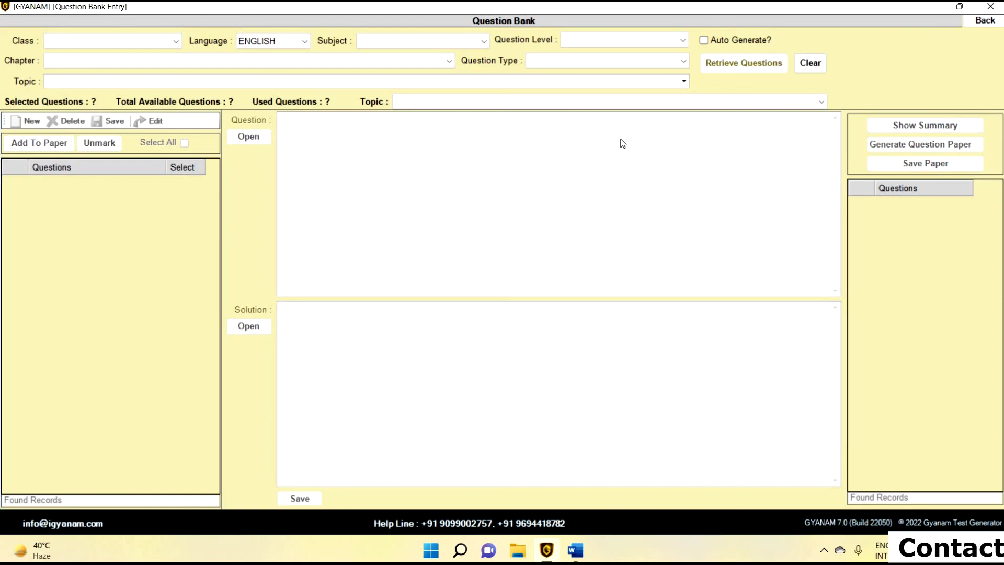